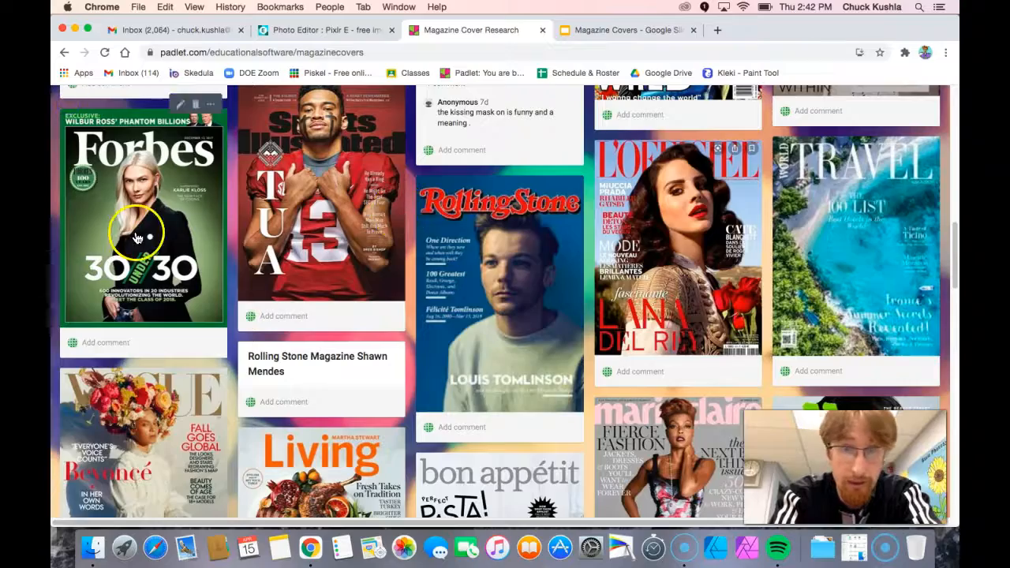
Examine the collected magazine covers on the Padlet board, enlarging the TIME 100 Most Influential People and Glamour covers
left_click(58, 106)
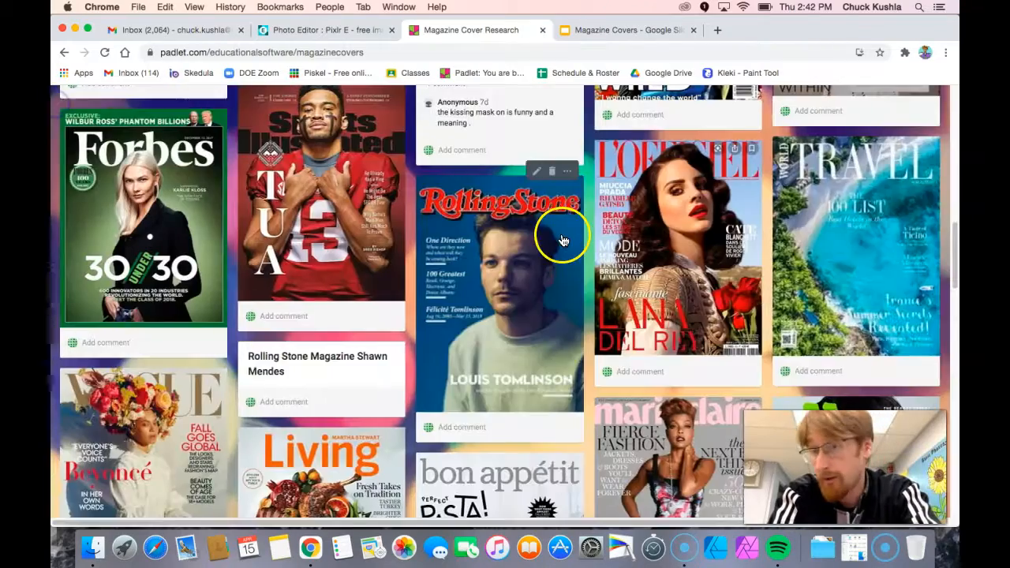
scroll(560, 237, "down", 10)
scroll(563, 251, "down", 5)
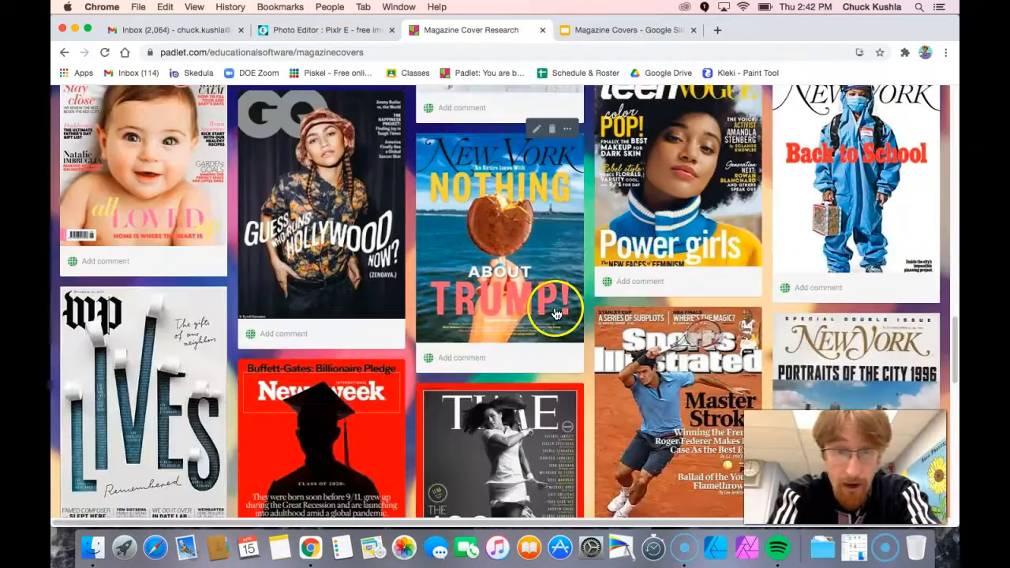
left_click(553, 308)
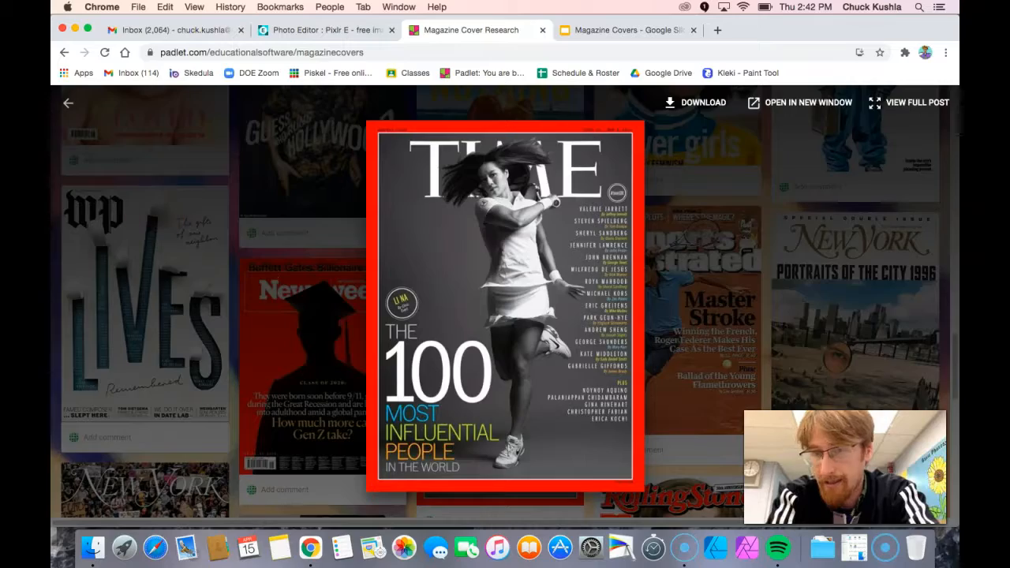
left_click(68, 107)
scroll(444, 225, "down", 10)
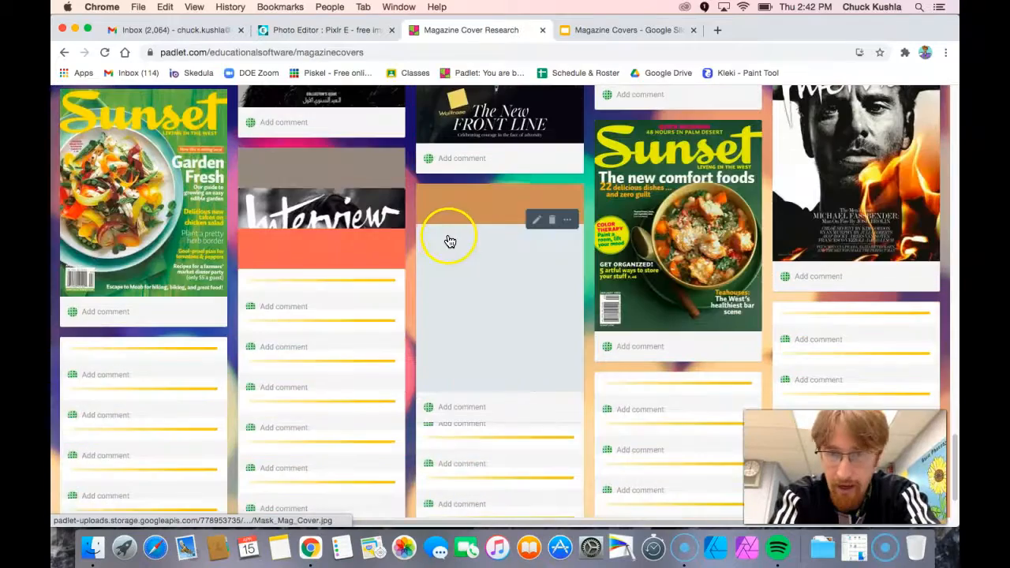
scroll(478, 309, "down", 1)
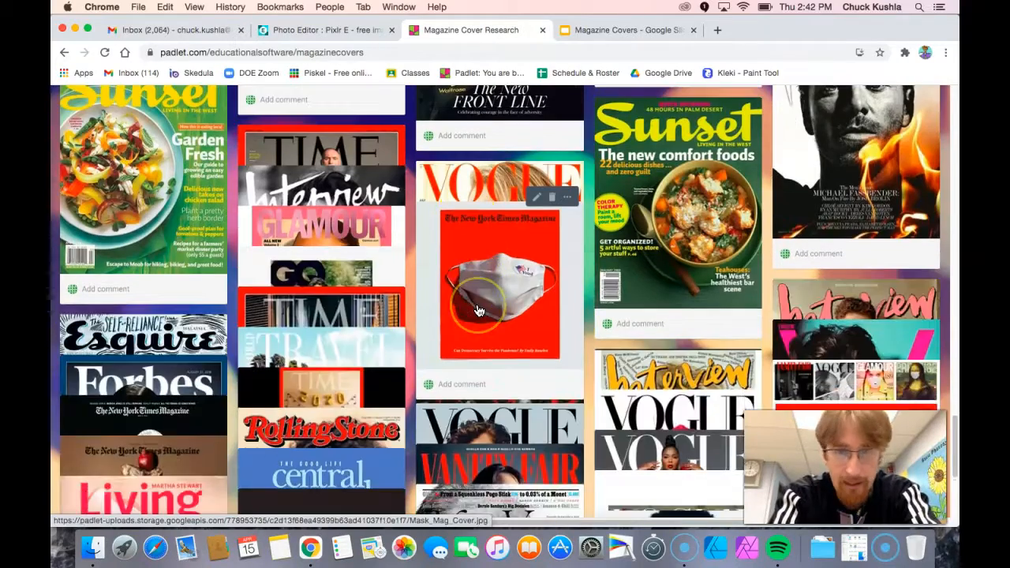
left_click(670, 425)
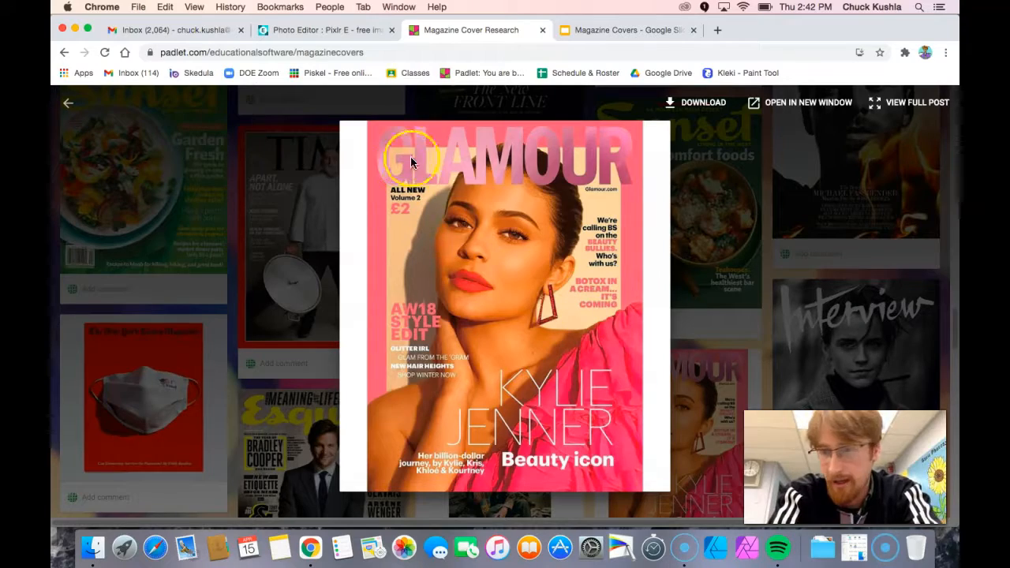
left_click(214, 225)
scroll(260, 254, "up", 5)
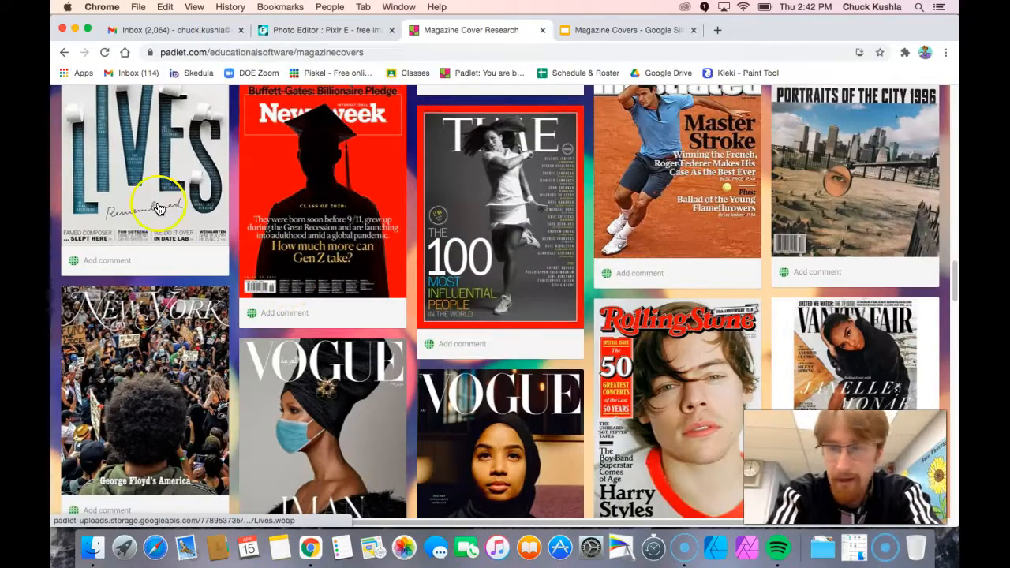
scroll(213, 208, "up", 3)
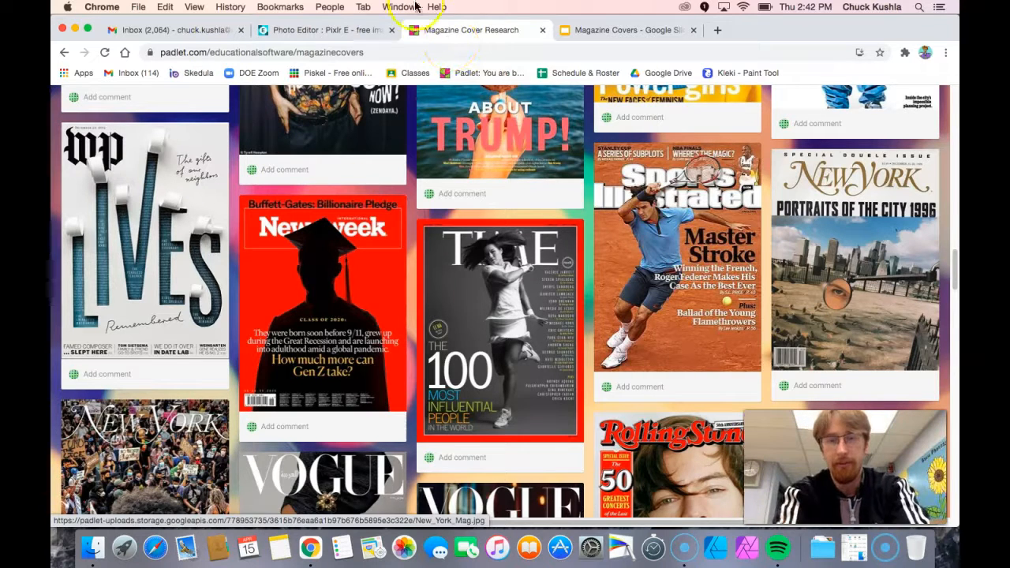
Switch to Pixlr E and set up a new image named Magazine Cover, 2000 px wide and 3000 px high, with the background enabled
left_click(296, 32)
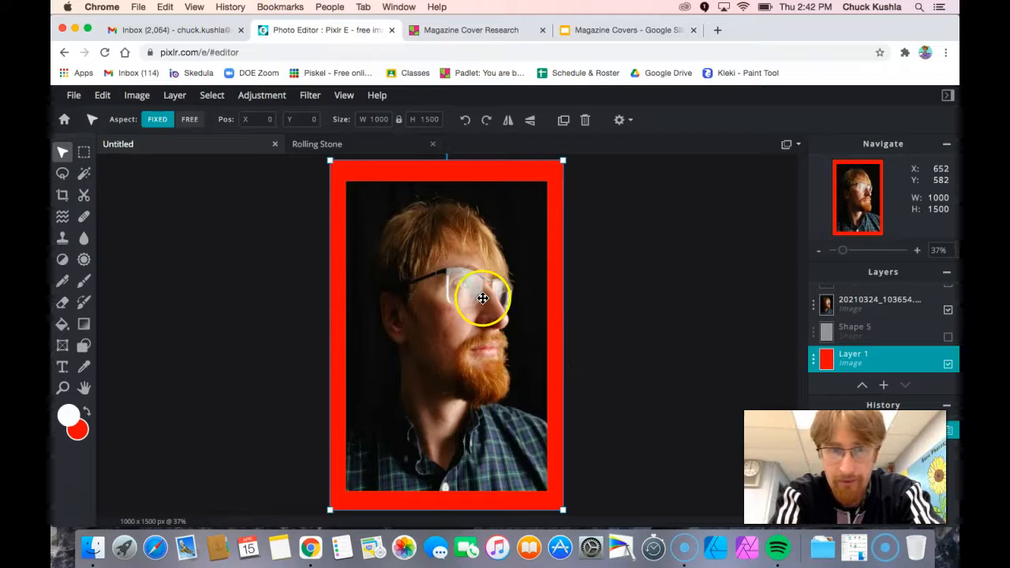
left_click(359, 152)
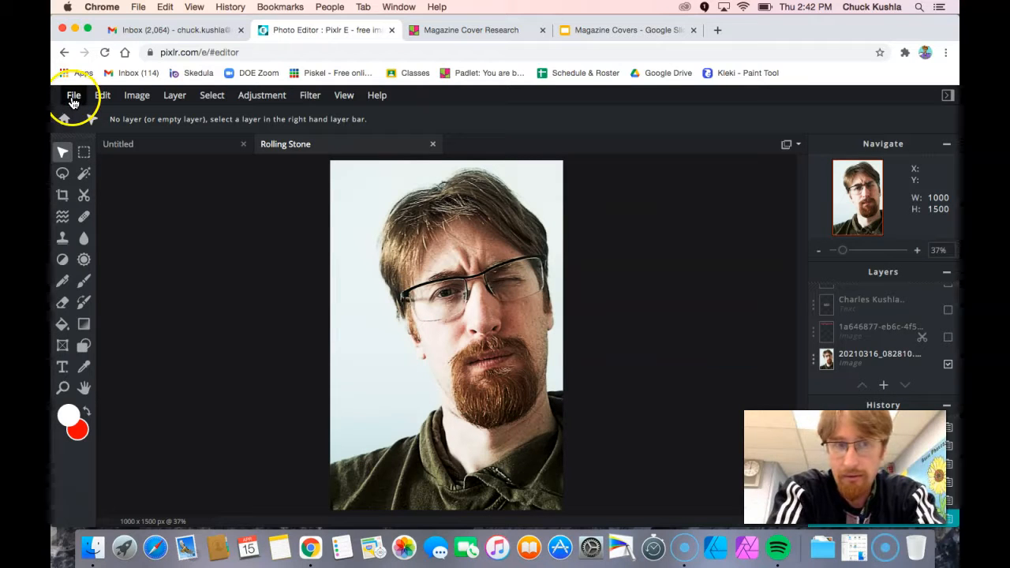
left_click(74, 95)
left_click(79, 118)
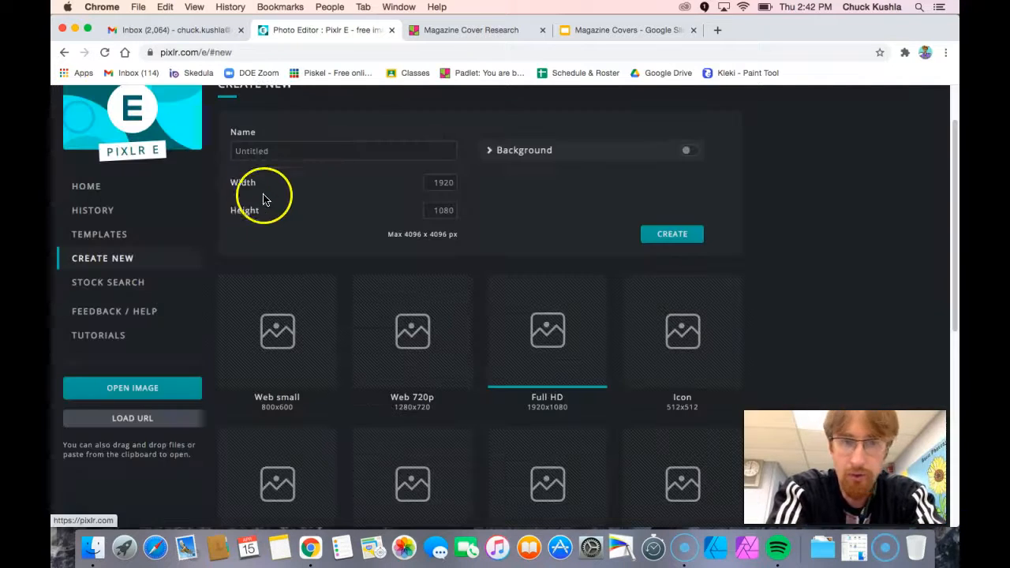
left_click(265, 150)
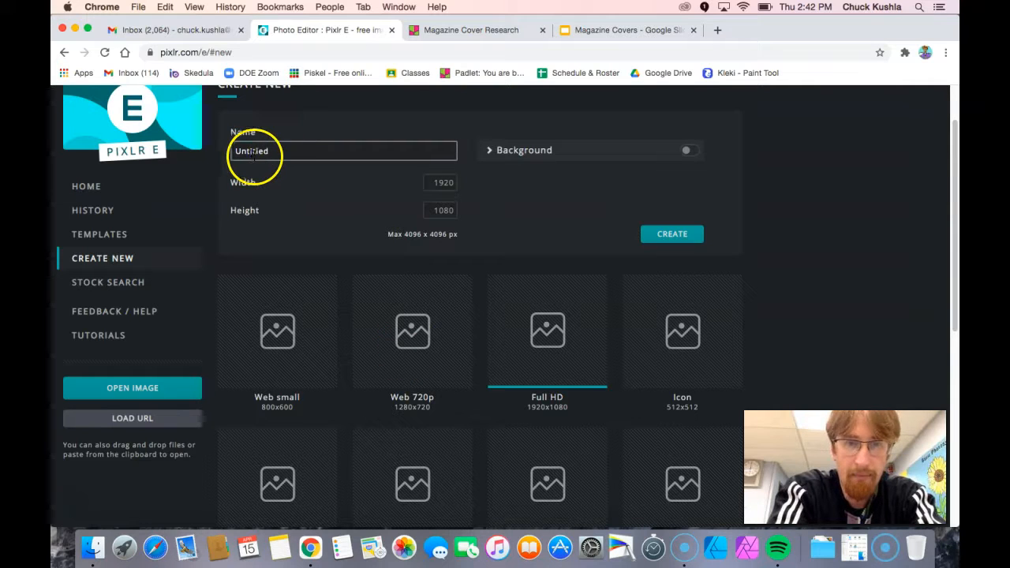
double_click(286, 150)
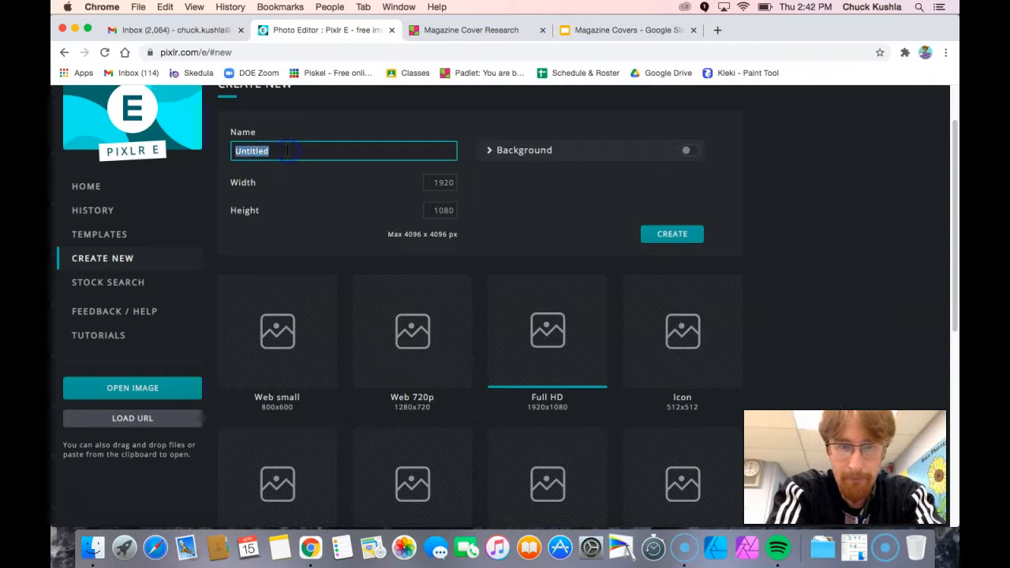
type("Magazine Cover")
key("Tab")
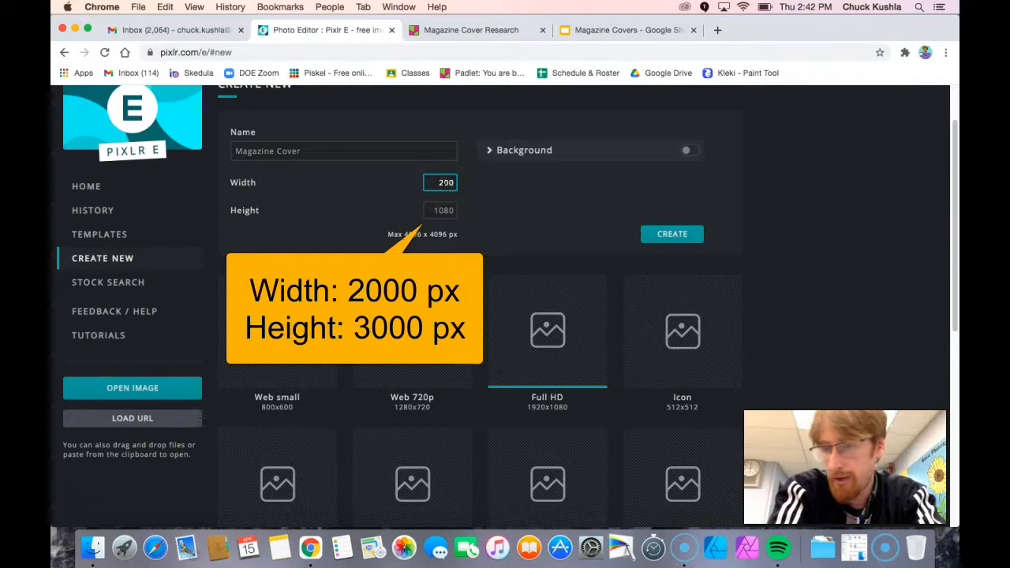
left_click_drag(426, 217, 472, 210)
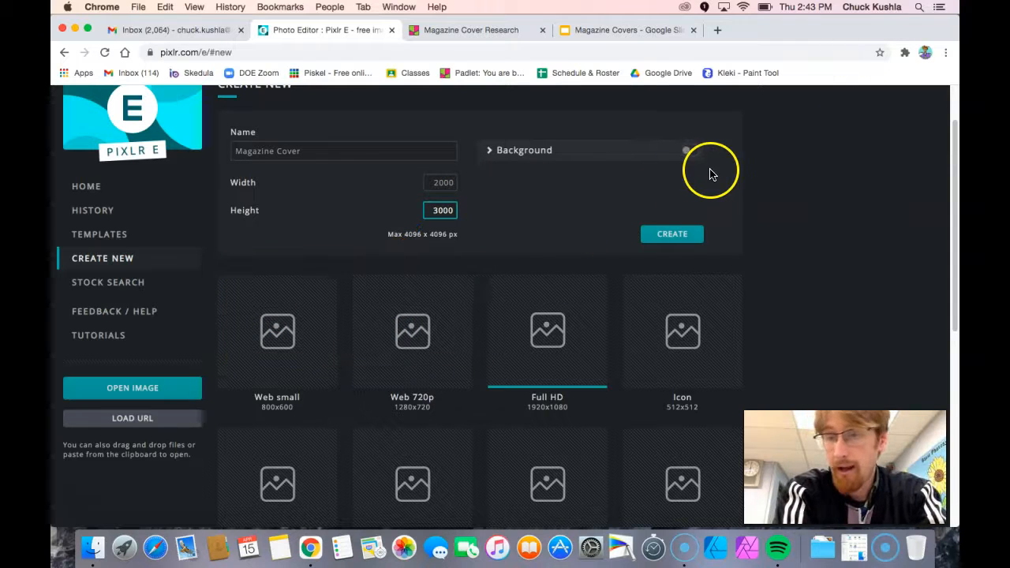
left_click(689, 154)
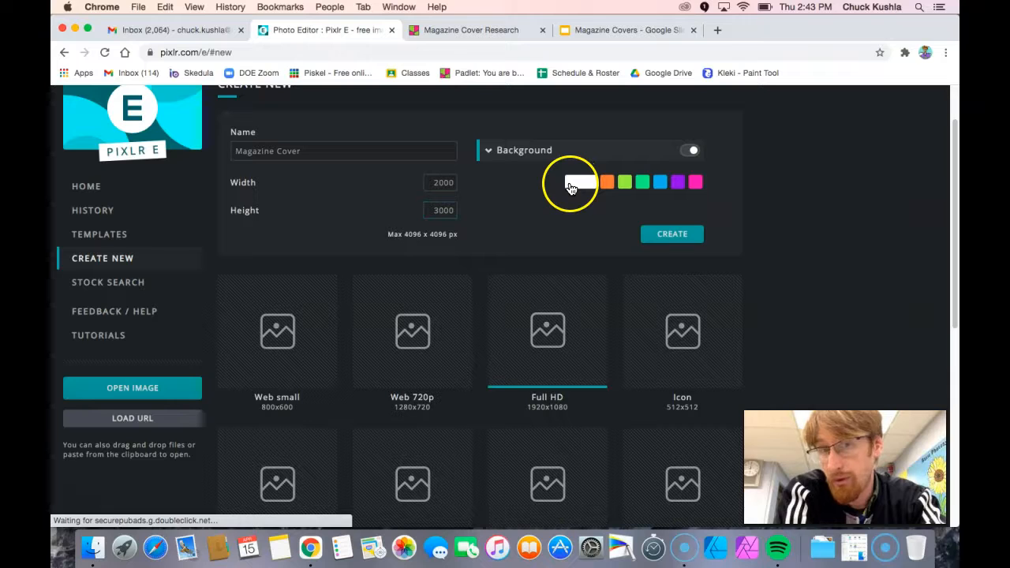
Try several preset background colours for the new image, including pink and purple, and adjust the purple's shade and hue
left_click(611, 187)
left_click(630, 186)
left_click(665, 186)
left_click(691, 187)
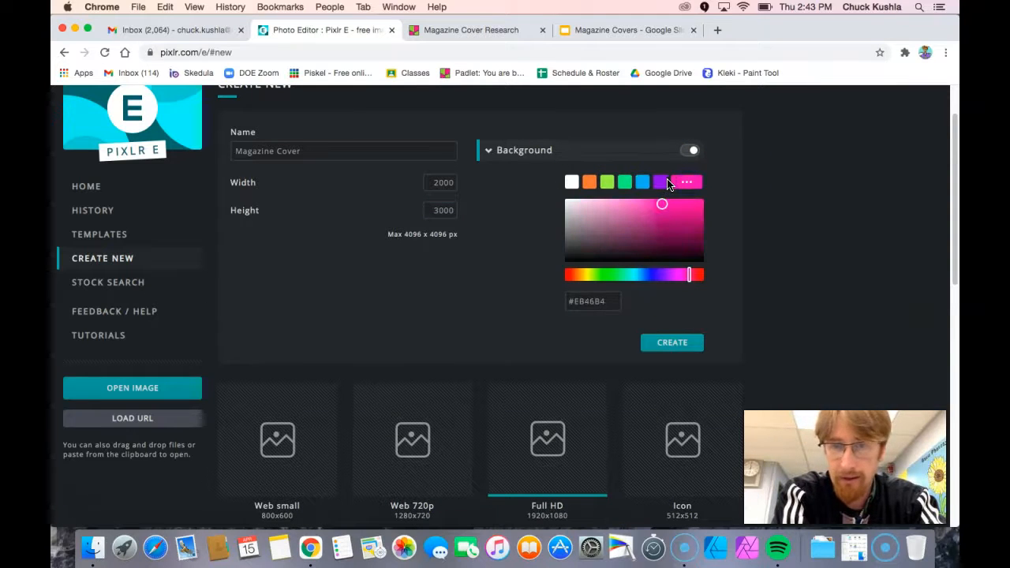
left_click(666, 185)
left_click_drag(682, 223, 658, 223)
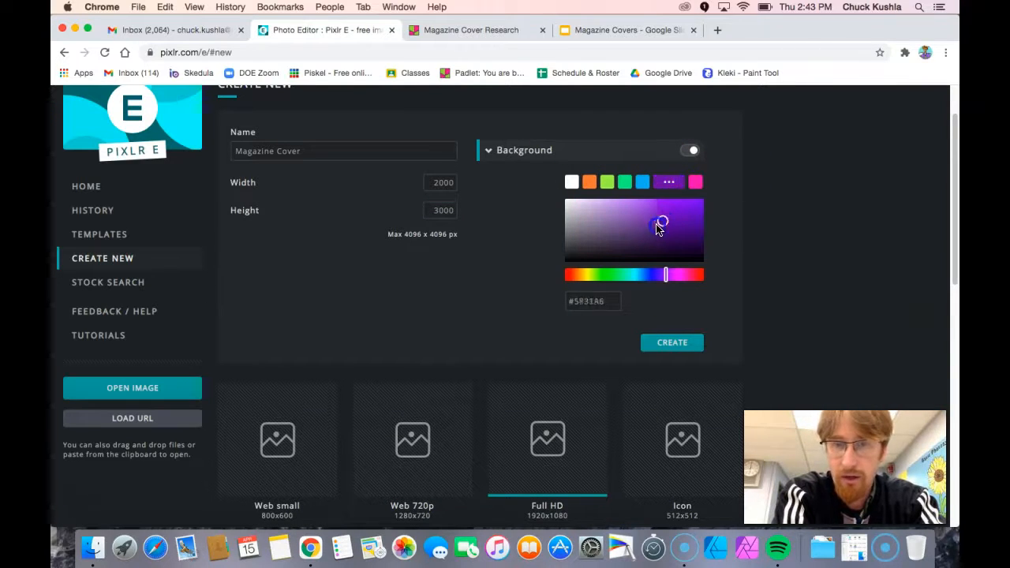
mouse_move(662, 273)
left_mouse_down()
mouse_move(687, 280)
mouse_move(647, 275)
left_mouse_up()
mouse_move(640, 234)
left_mouse_down()
mouse_move(637, 247)
mouse_move(628, 241)
left_mouse_up()
Set the background colour to white and create the new image
left_click(572, 184)
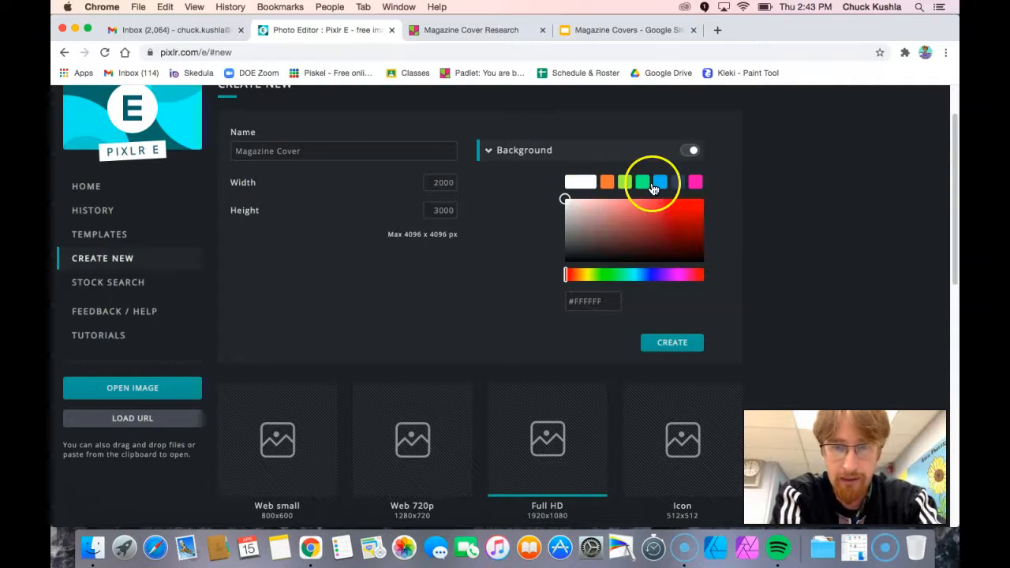
left_click(675, 344)
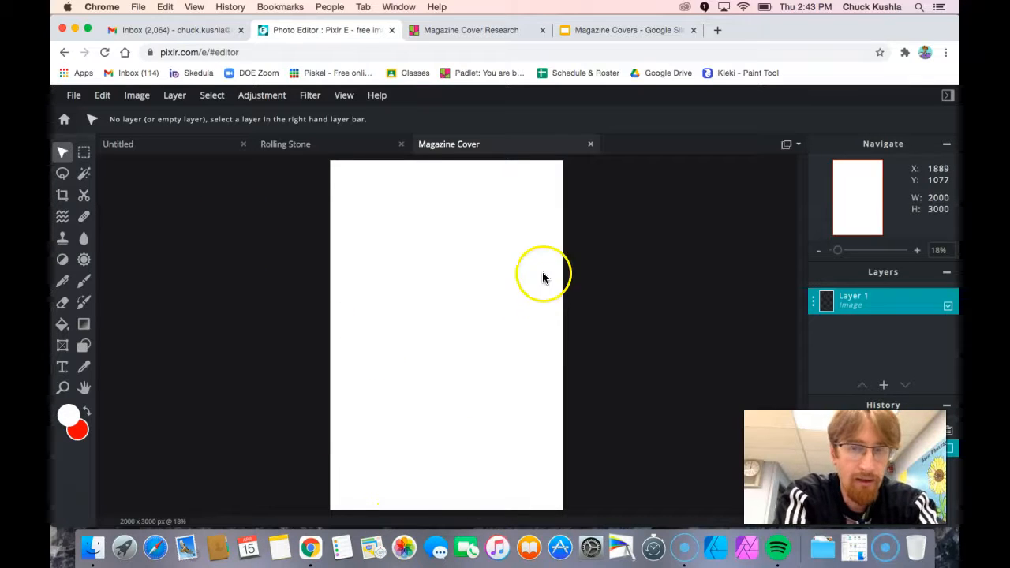
Add the photo 20210316_082810.jpg from Downloads to the blank cover as an image layer
left_click(181, 97)
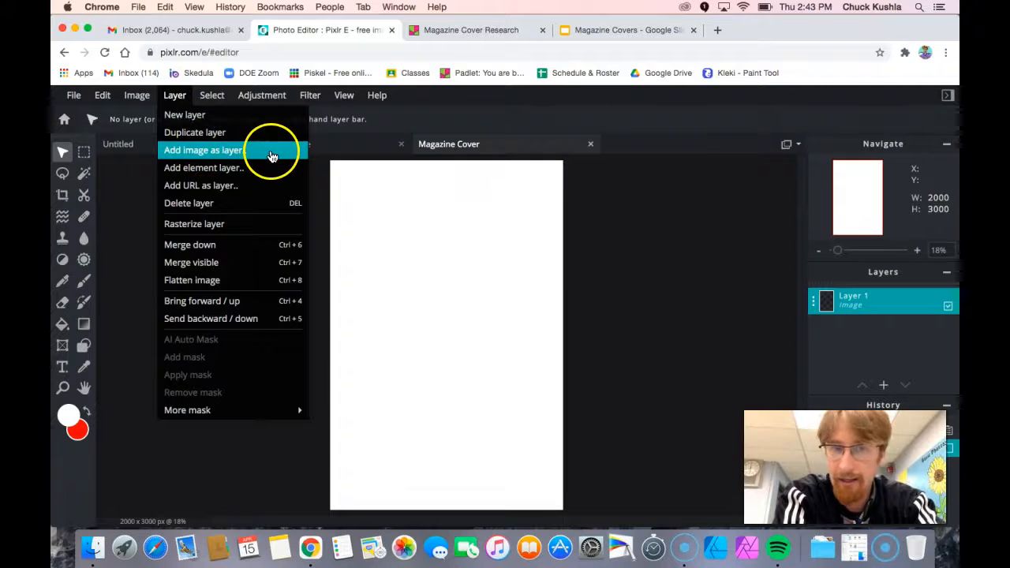
left_click(237, 151)
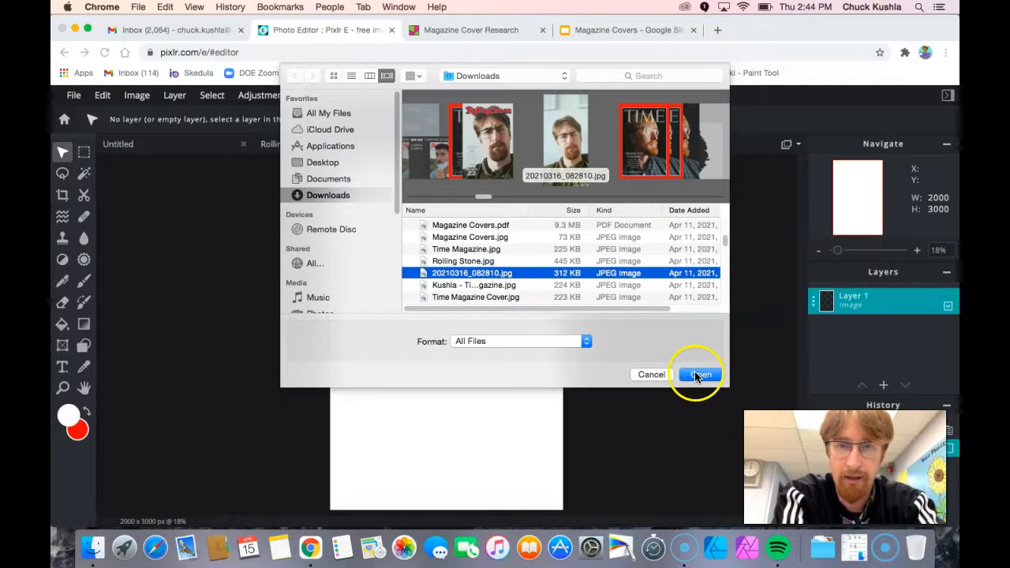
left_click(696, 377)
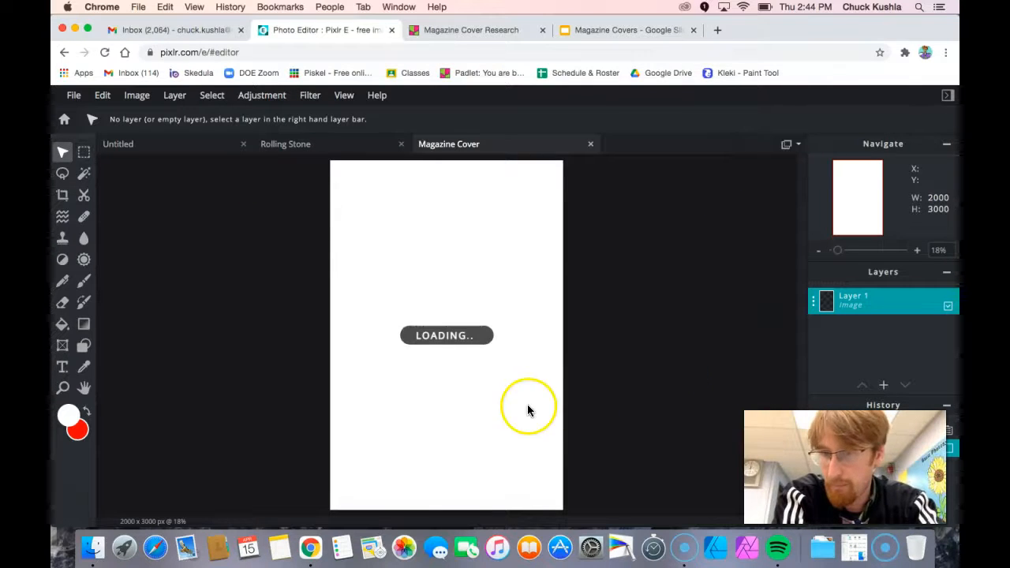
Align the photo with the canvas's left edge and enlarge it proportionally to 2000 × 4114 px to span the full width
left_click_drag(458, 308, 467, 256)
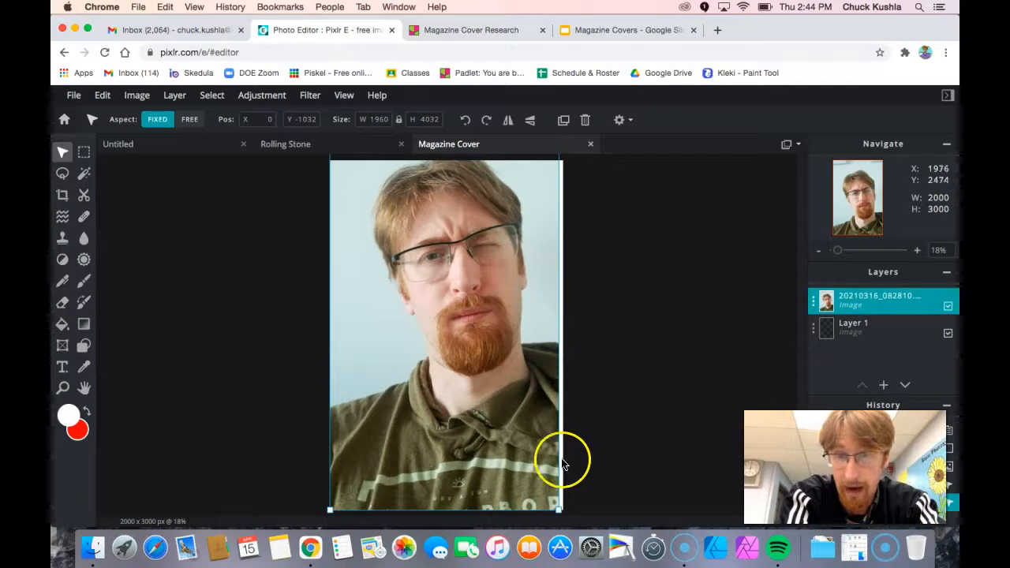
scroll(534, 309, "up", 3)
scroll(539, 291, "down", 5)
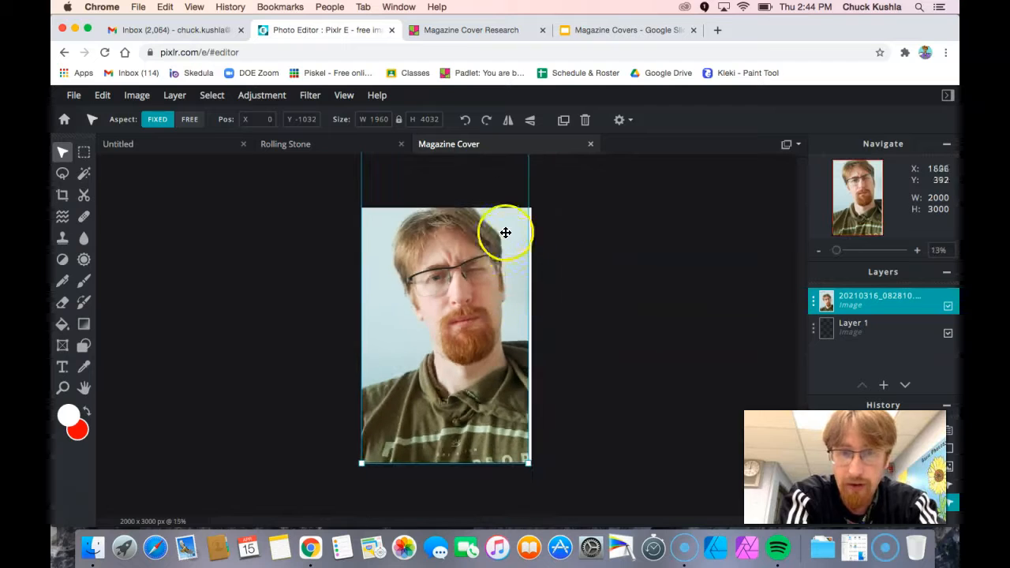
scroll(506, 242, "down", 2)
left_click_drag(511, 434, 512, 436)
Shift the photo vertically to about Y -821, framing the head and shoulders with some space above the hair
left_click(476, 347)
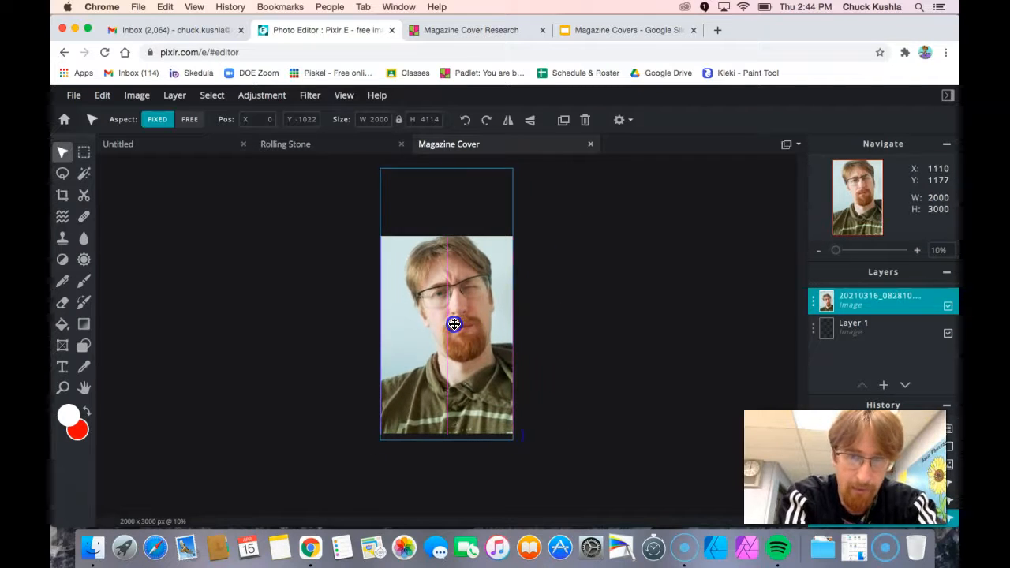
left_click_drag(454, 318, 453, 333)
scroll(453, 330, "up", 2)
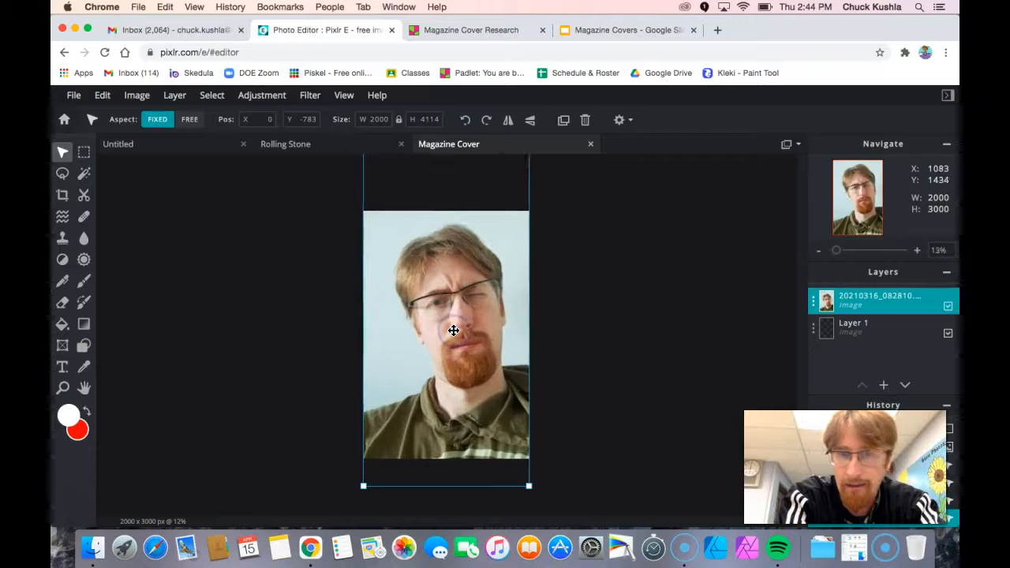
scroll(454, 330, "up", 3)
scroll(497, 311, "down", 1)
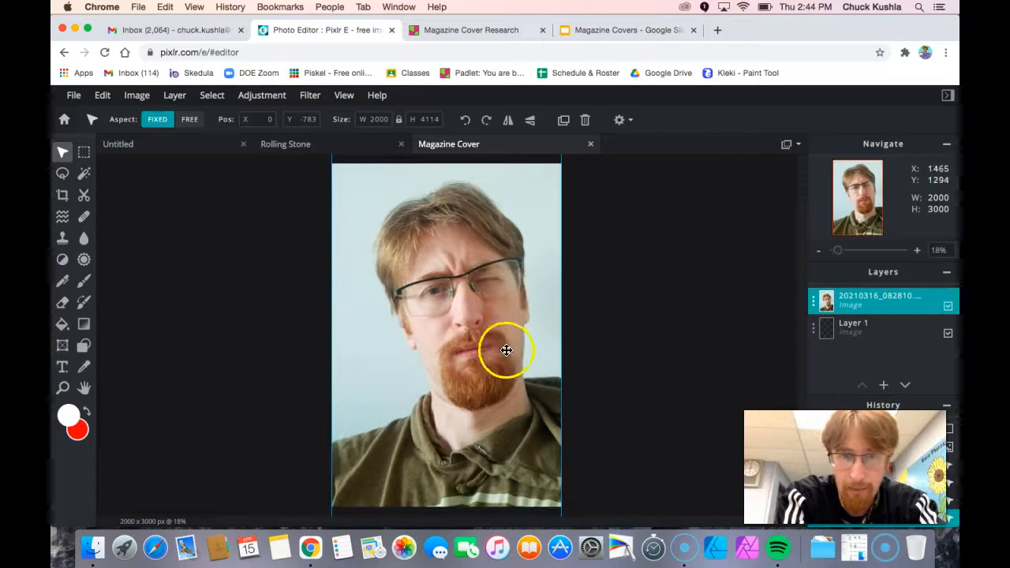
left_click_drag(454, 350, 463, 399)
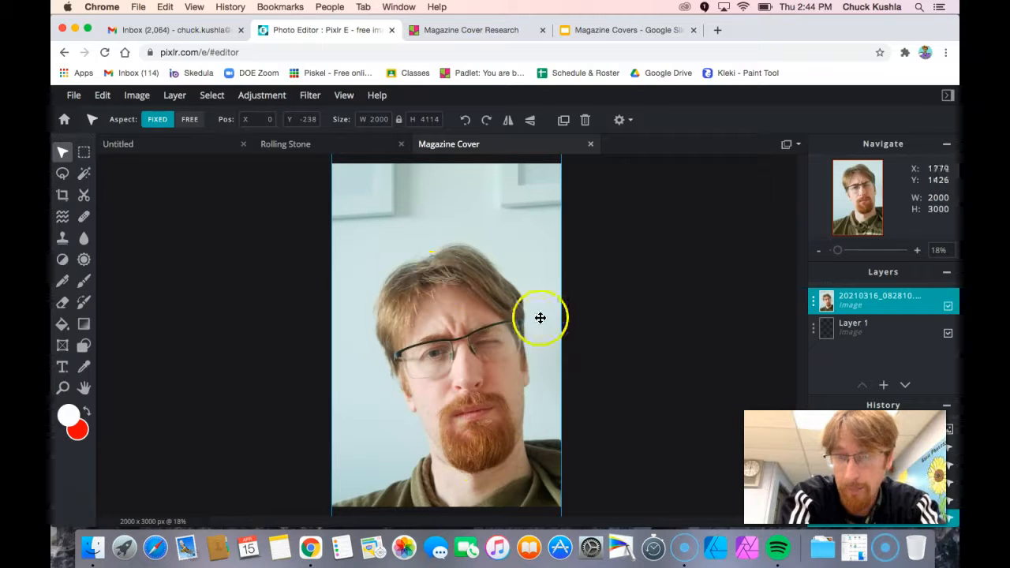
left_click_drag(445, 381, 444, 346)
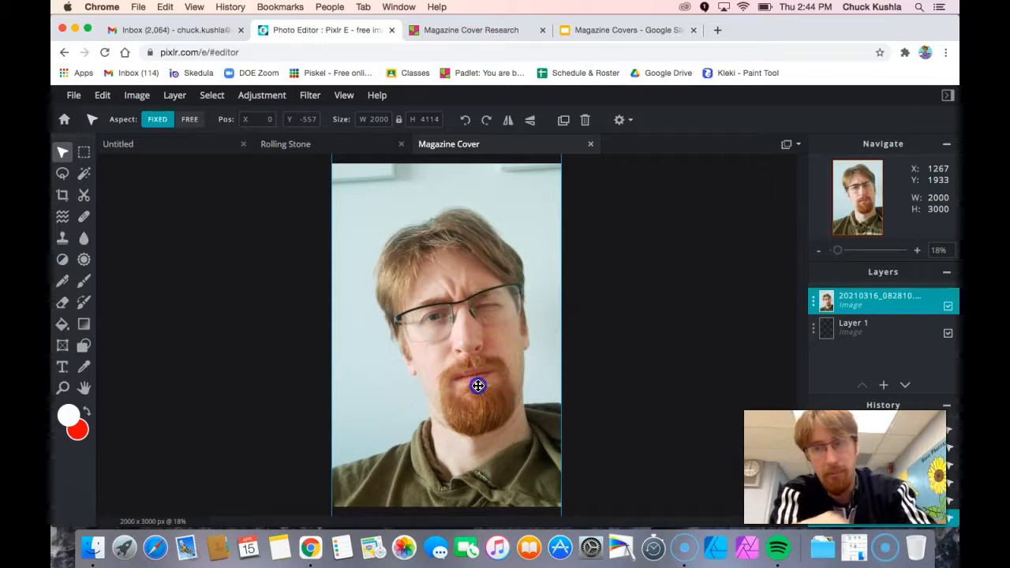
left_click_drag(478, 385, 476, 354)
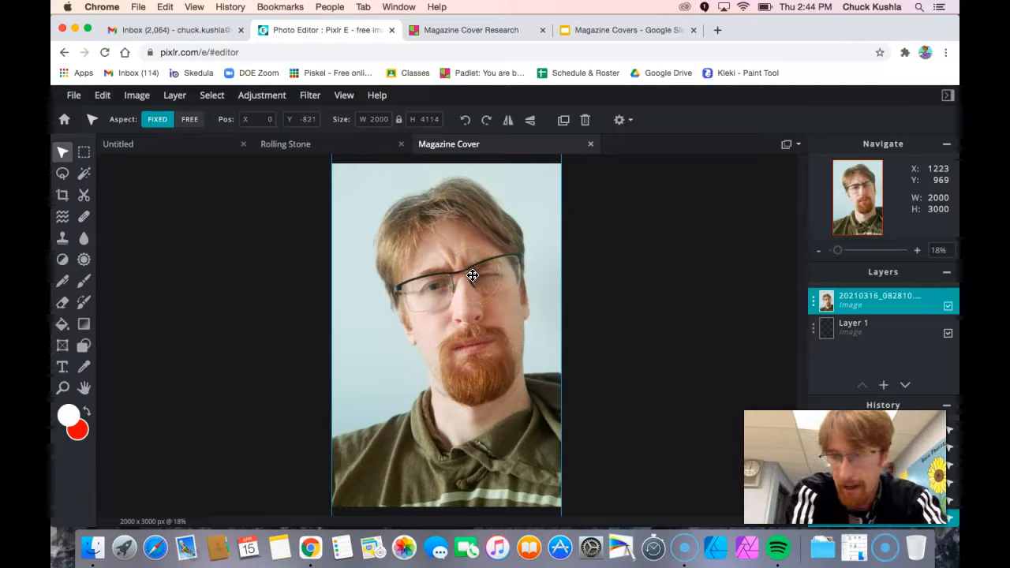
Move the photo right to about X 72, Y -832, and enlarge it proportionally to 2072 × 4262 px to cover the left gap
left_click(449, 303)
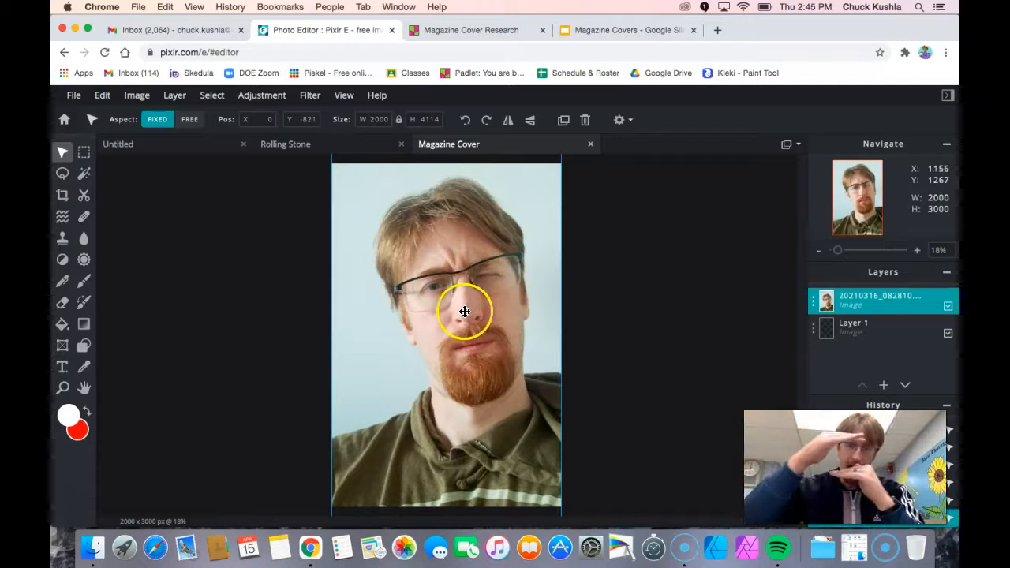
mouse_move(480, 292)
left_mouse_down()
mouse_move(498, 288)
mouse_move(484, 289)
left_mouse_up()
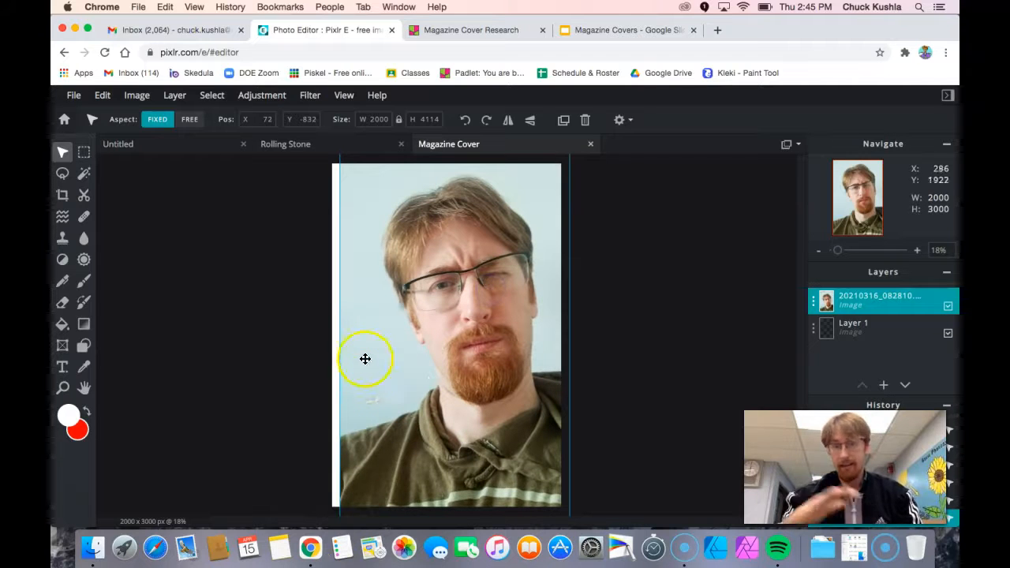
scroll(384, 447, "down", 2)
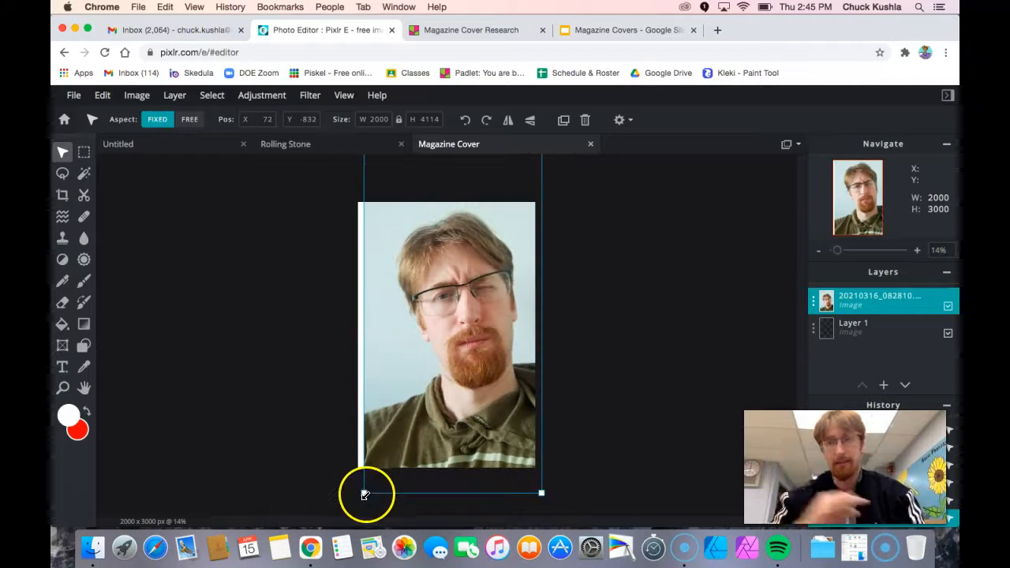
left_click_drag(365, 495, 361, 498)
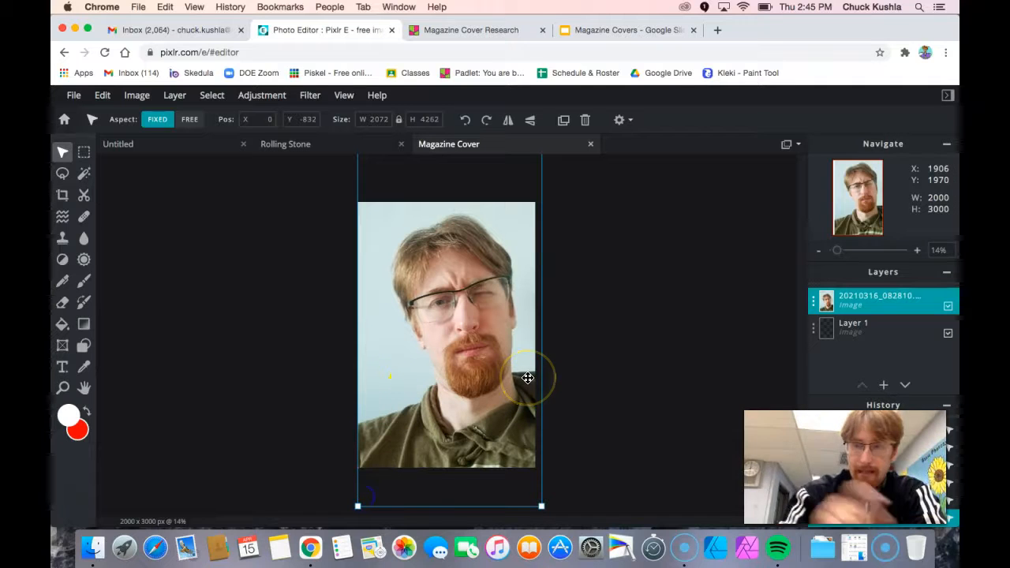
scroll(486, 354, "up", 3)
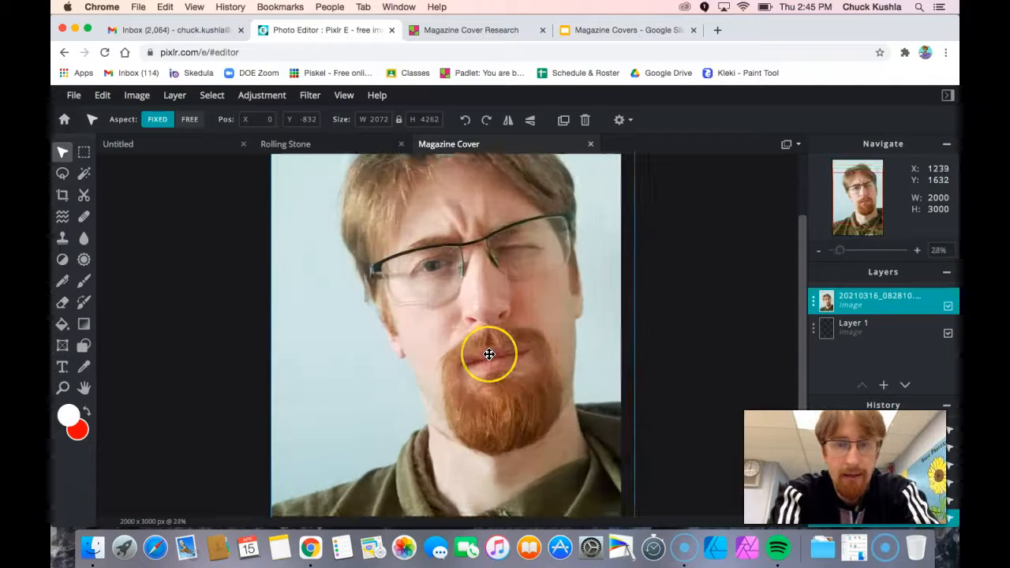
scroll(489, 354, "down", 3)
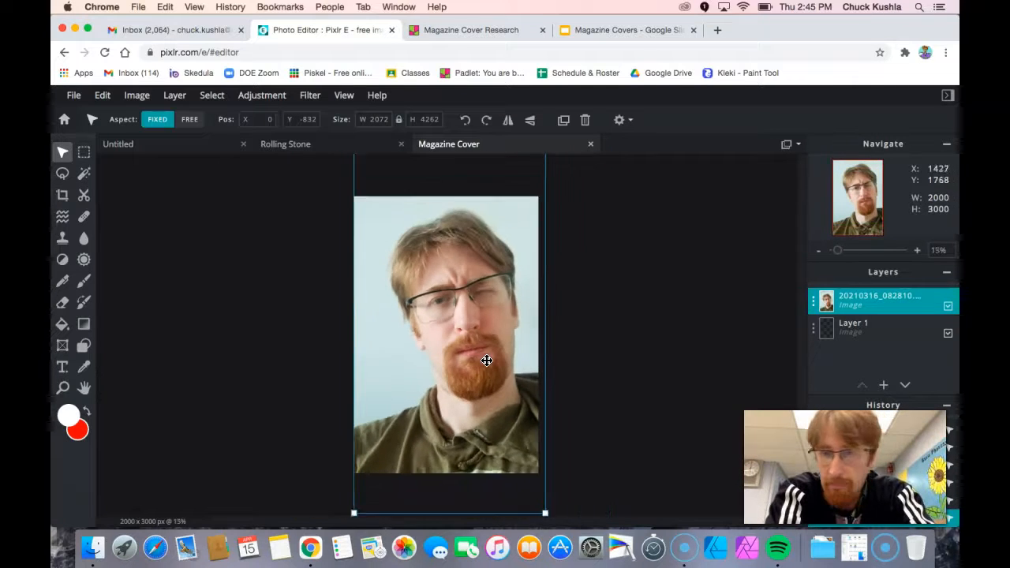
left_click(556, 360)
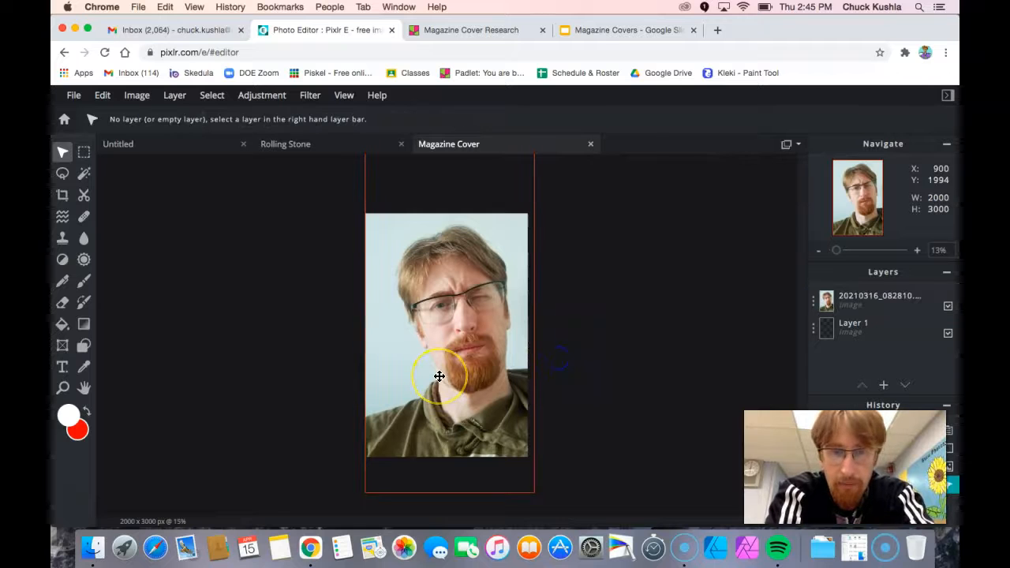
scroll(439, 378, "up", 3)
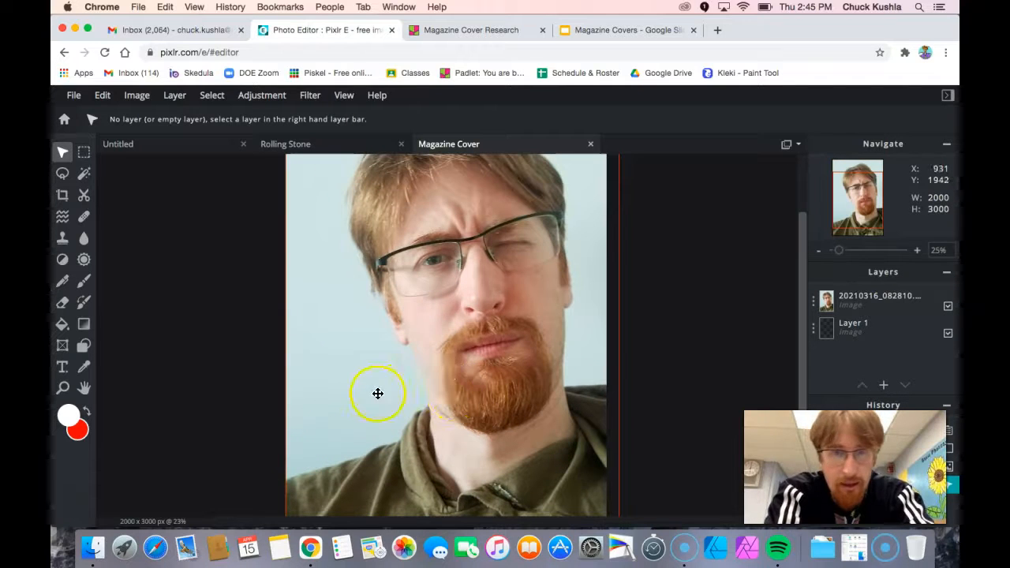
scroll(441, 368, "down", 2)
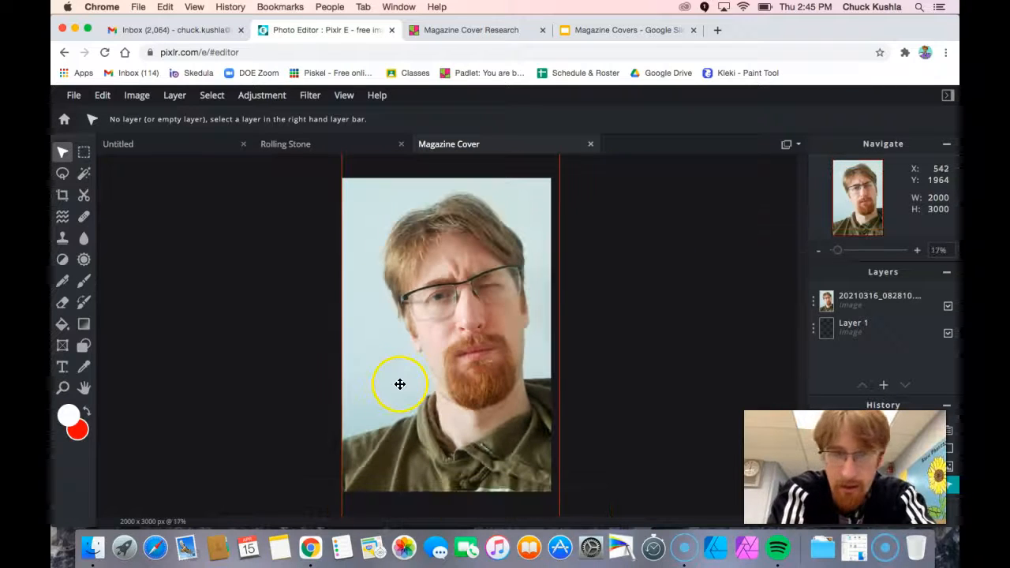
Cut out the photo layer with a rectangular cutout mask inset slightly from the canvas edges, leaving a thin border on all four sides
left_click(82, 154)
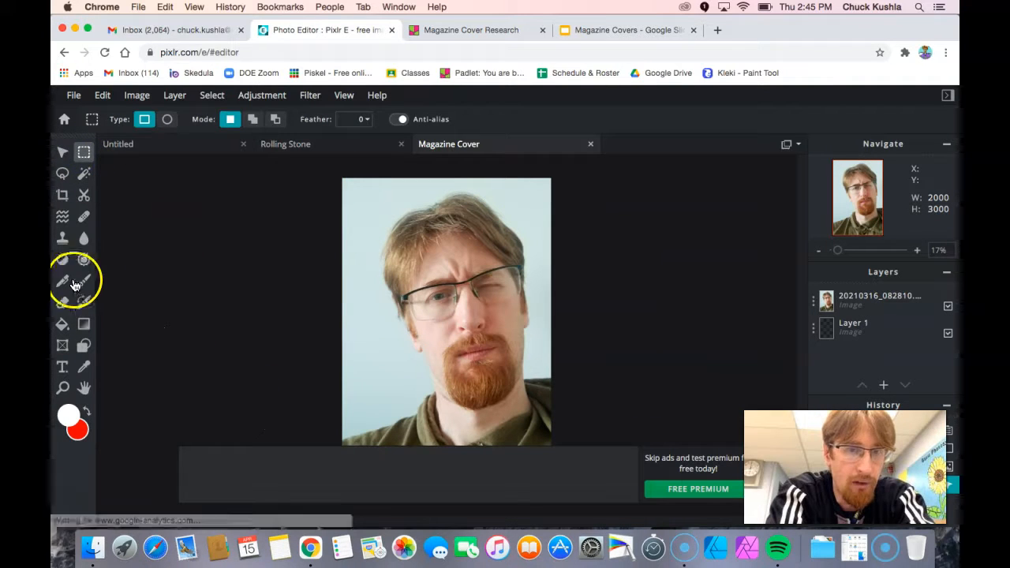
left_click(84, 196)
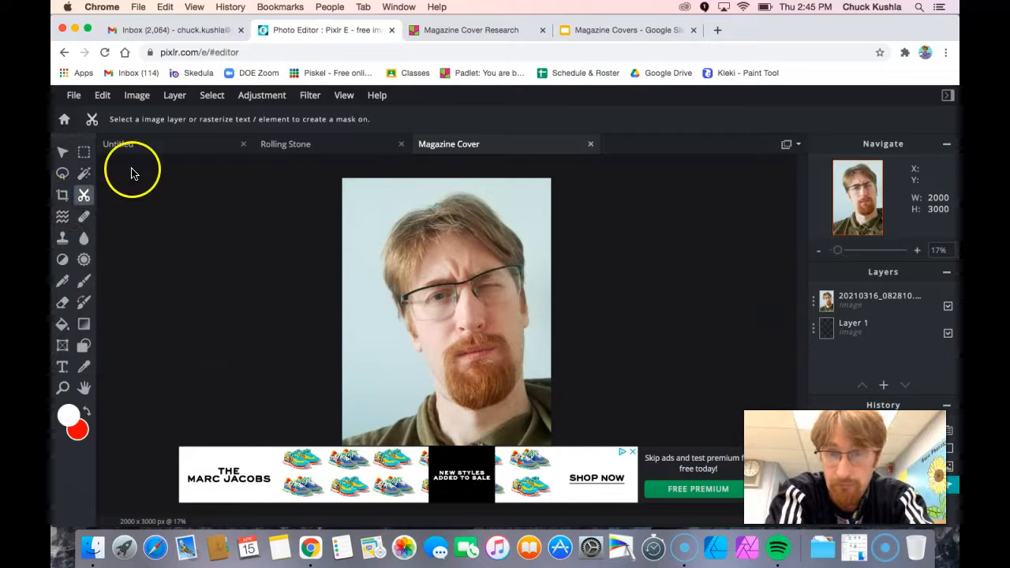
left_click(852, 298)
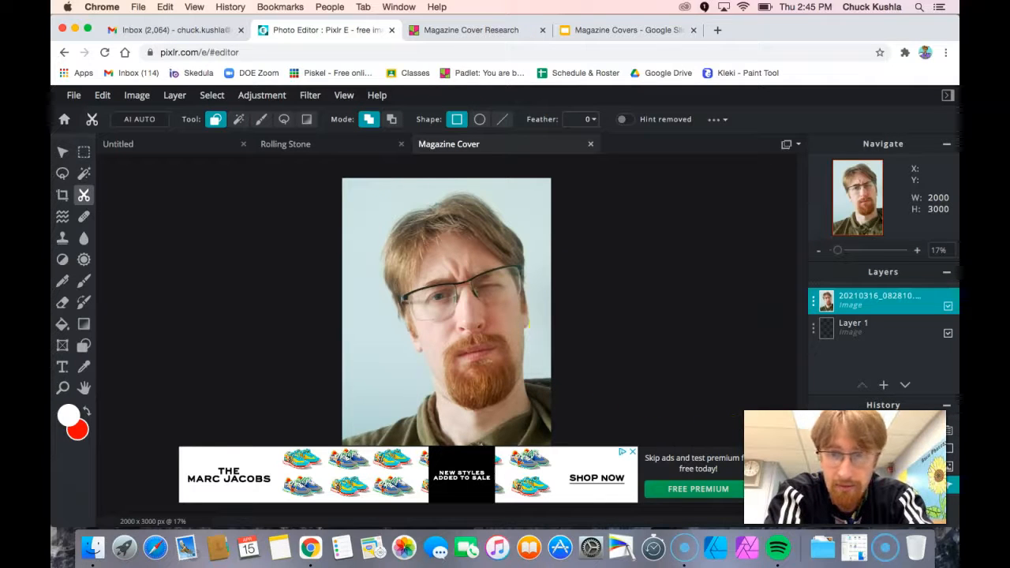
left_click_drag(828, 469, 840, 437)
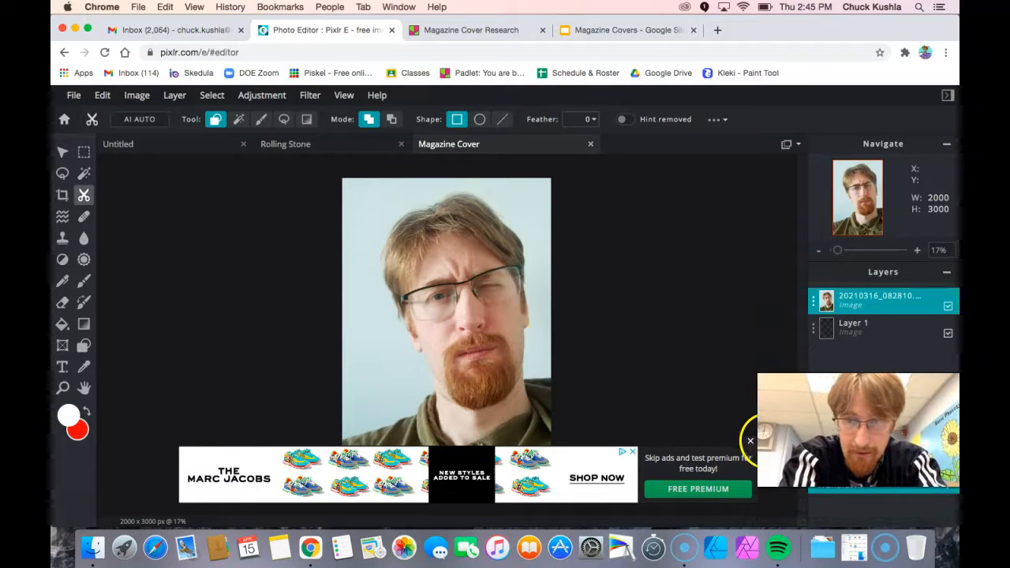
left_click(750, 442)
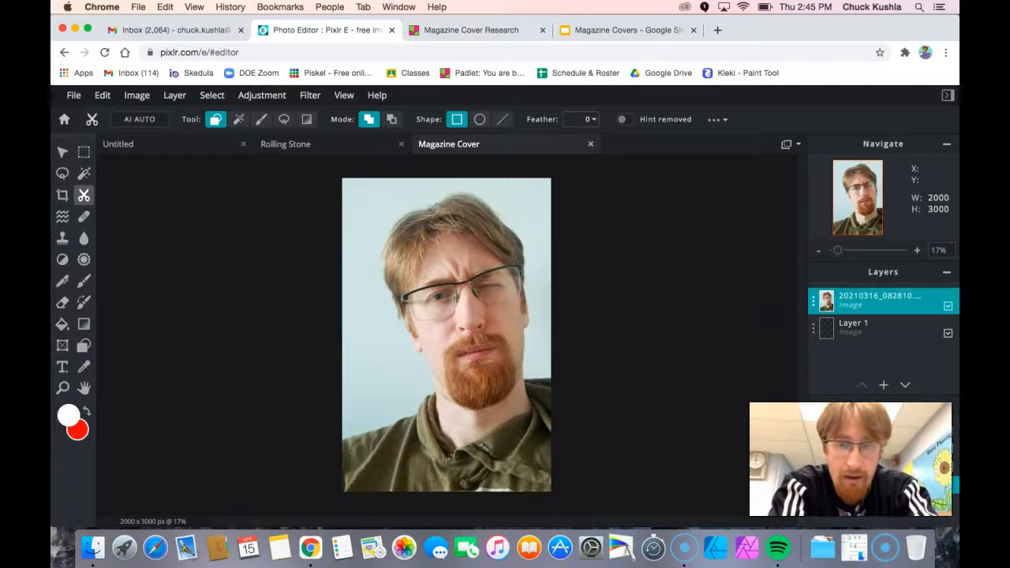
left_click_drag(352, 190, 544, 485)
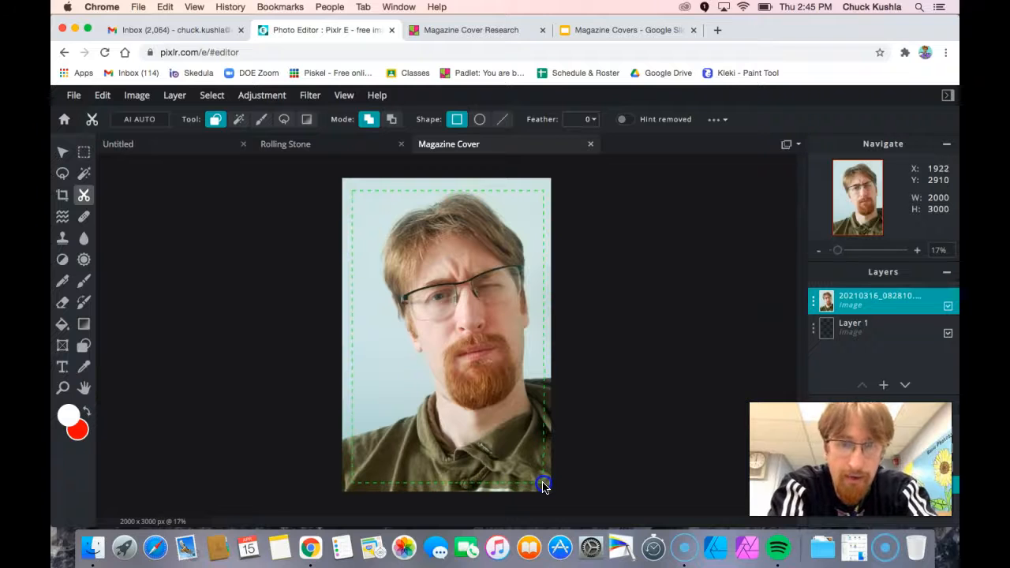
left_click_drag(541, 486, 542, 484)
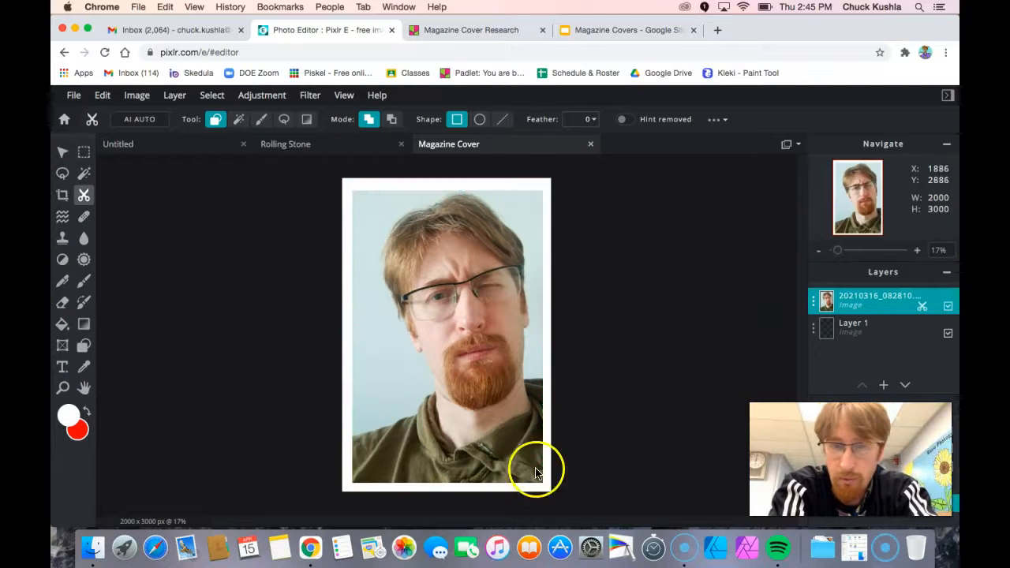
Fill Layer 1 with red to form a red border around the photo
left_click(860, 327)
left_click(86, 412)
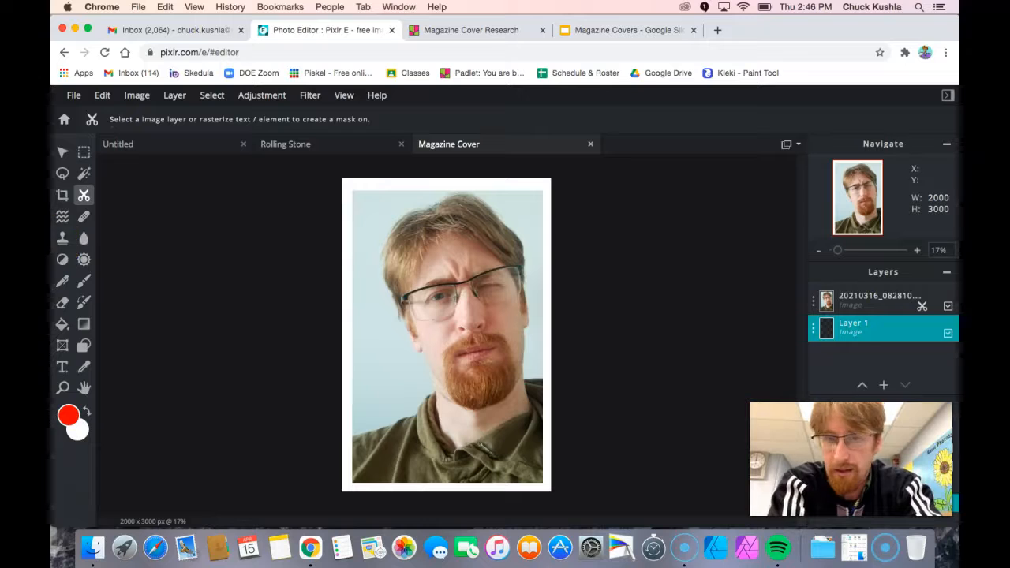
left_click(62, 325)
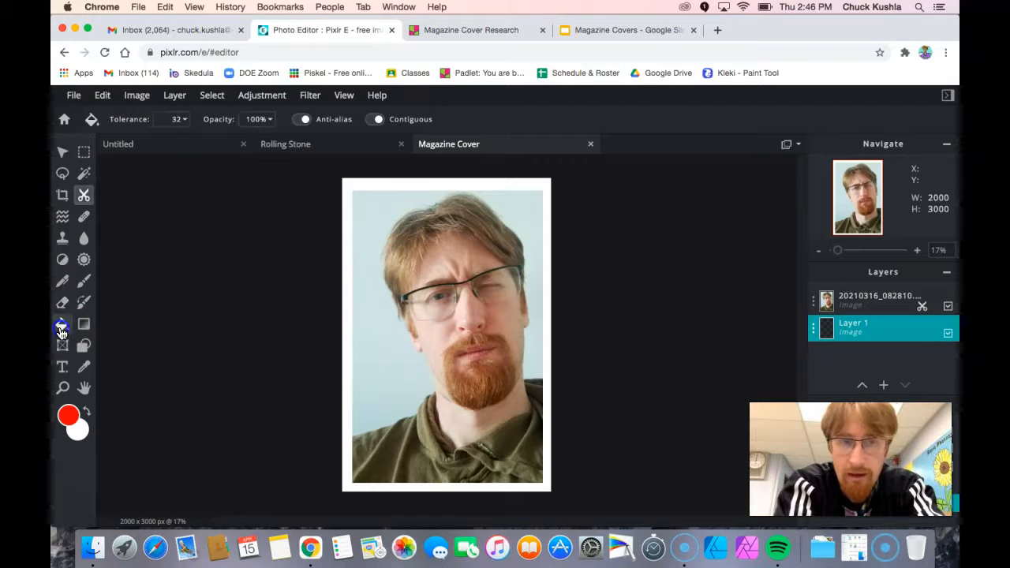
left_click(882, 326)
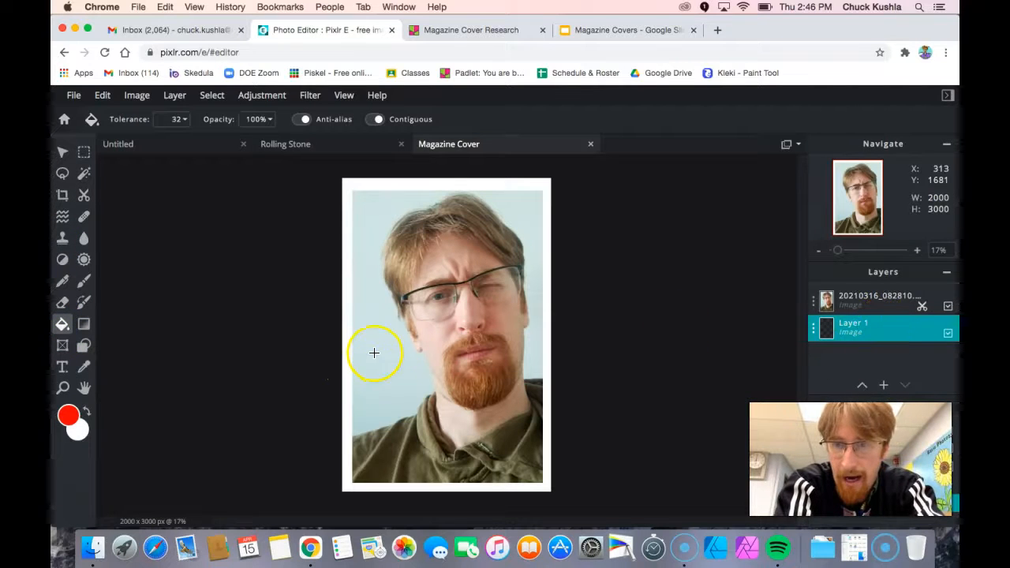
left_click(347, 295)
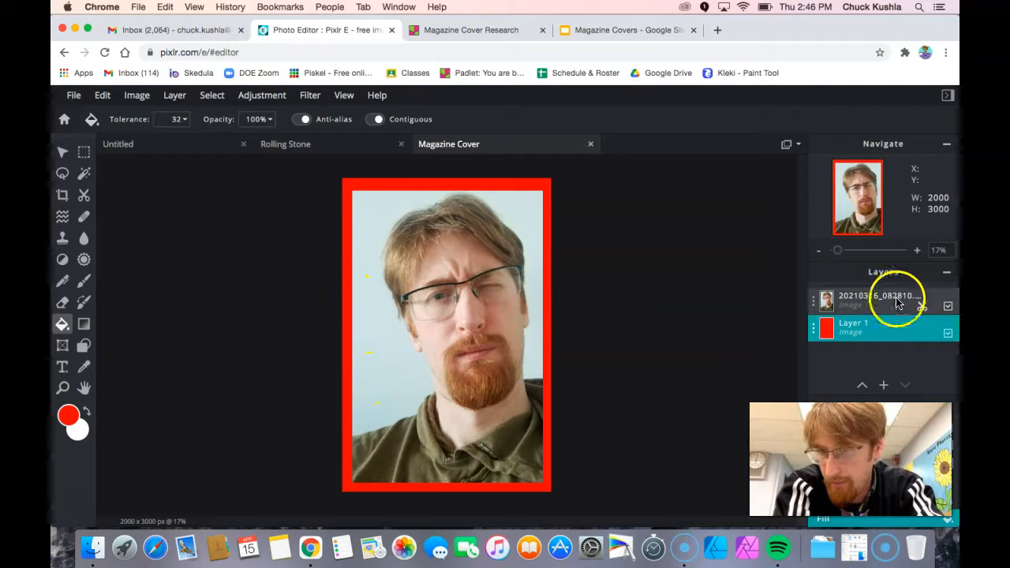
Hide the photo layer to check the filled background beneath it, and show the photo again
left_click(953, 307)
left_click(948, 306)
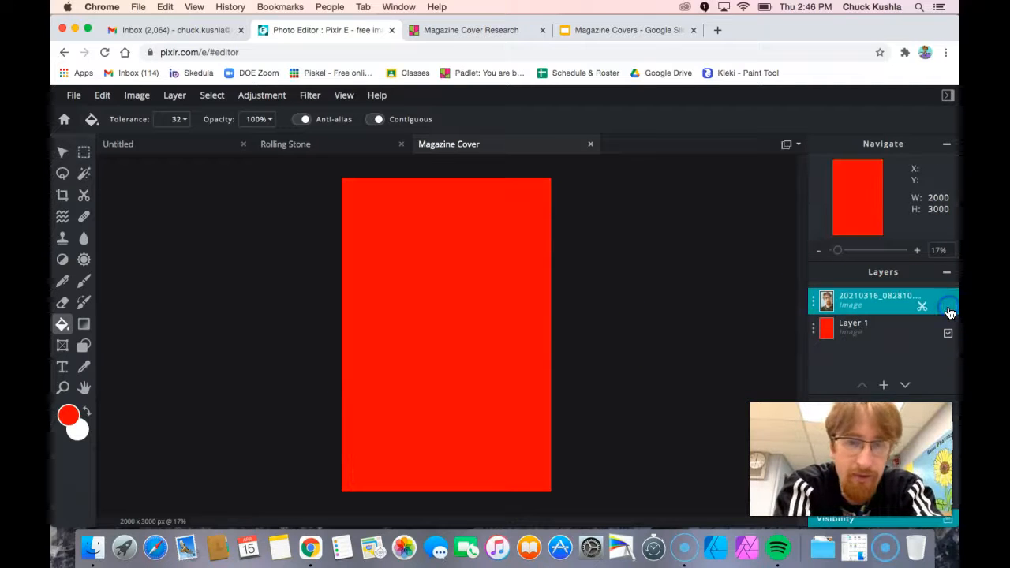
left_click(948, 307)
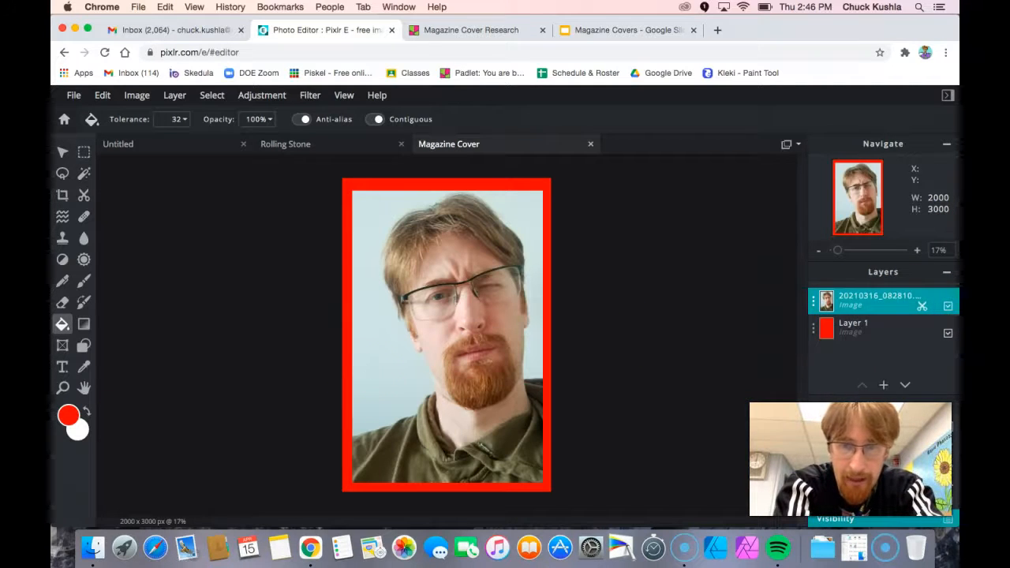
Set the foreground color to dark green #0F3A00 and fill Layer 1 with it to recolor the border
left_click(67, 416)
mouse_move(726, 286)
left_mouse_down()
mouse_move(728, 275)
mouse_move(725, 317)
mouse_move(693, 330)
mouse_move(712, 327)
left_mouse_up()
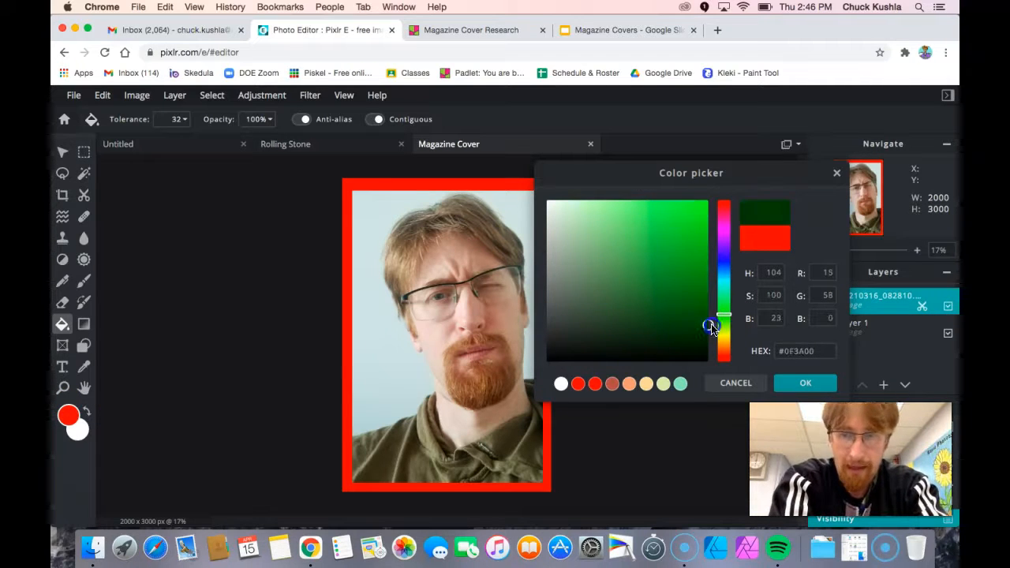
left_click(805, 384)
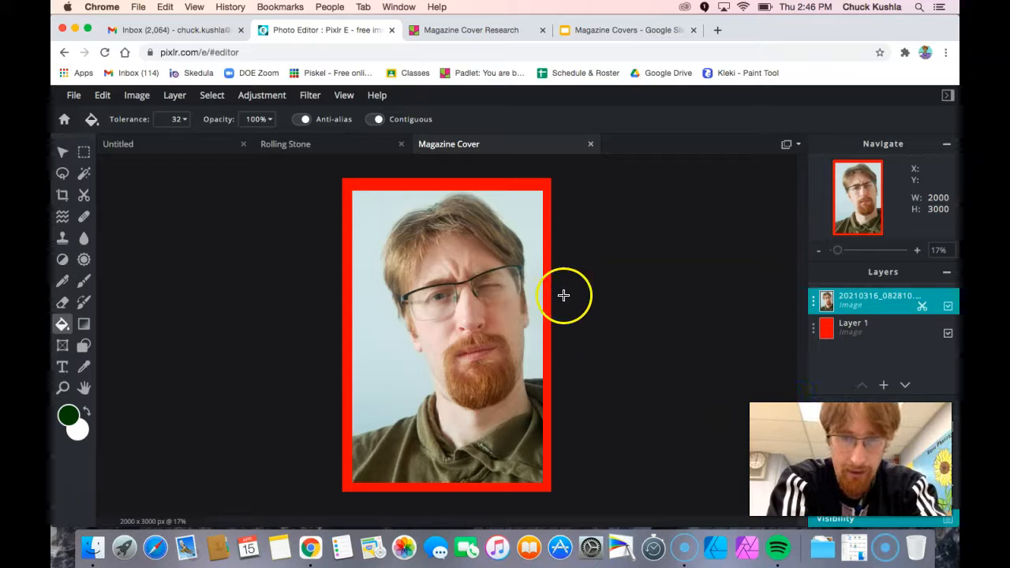
left_click(866, 332)
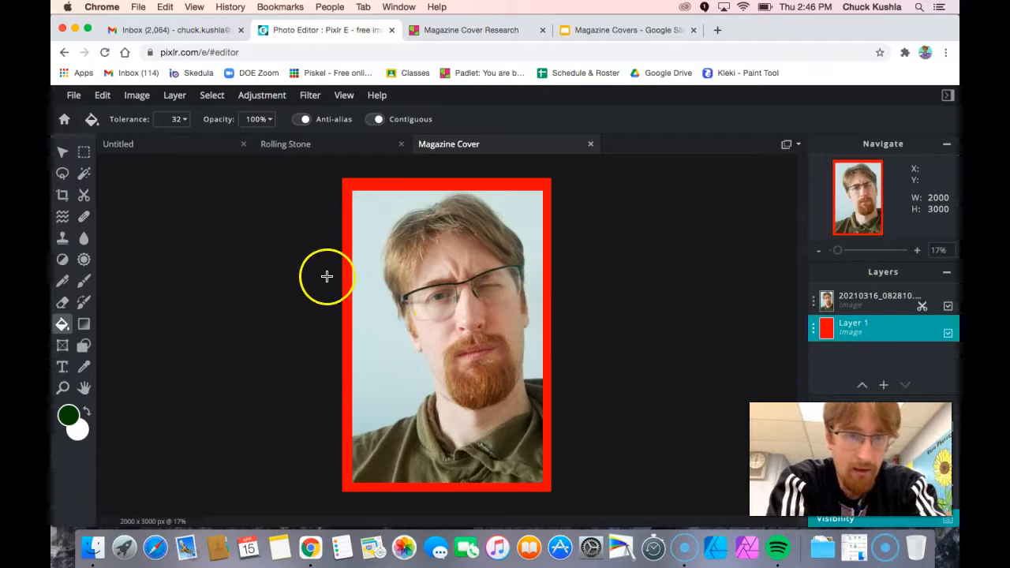
left_click(344, 300)
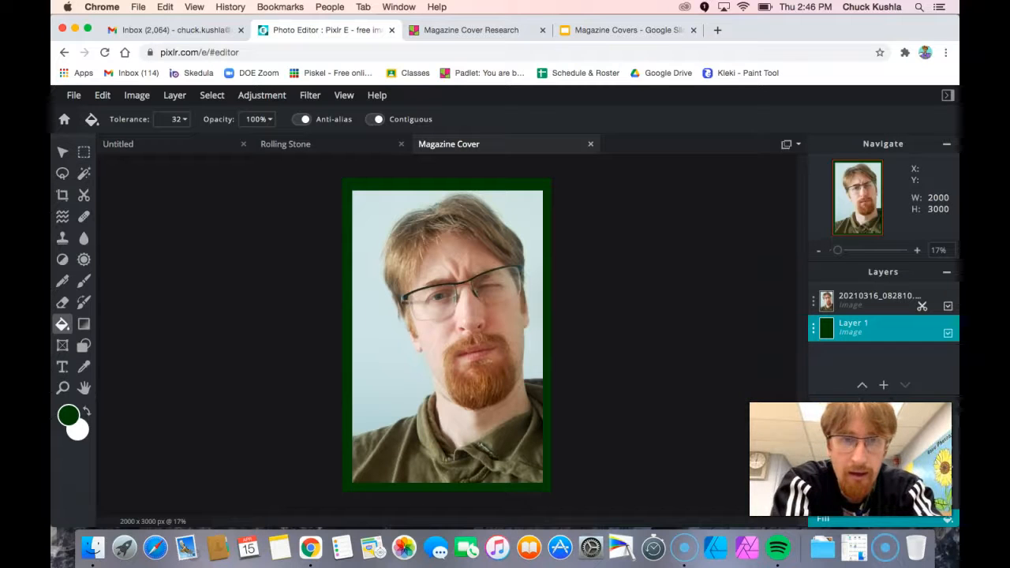
Retouch the red marks on the photo layer's neck just beside the beard, using the Heal tool's Patch method at size 50
scroll(505, 323, "up", 5)
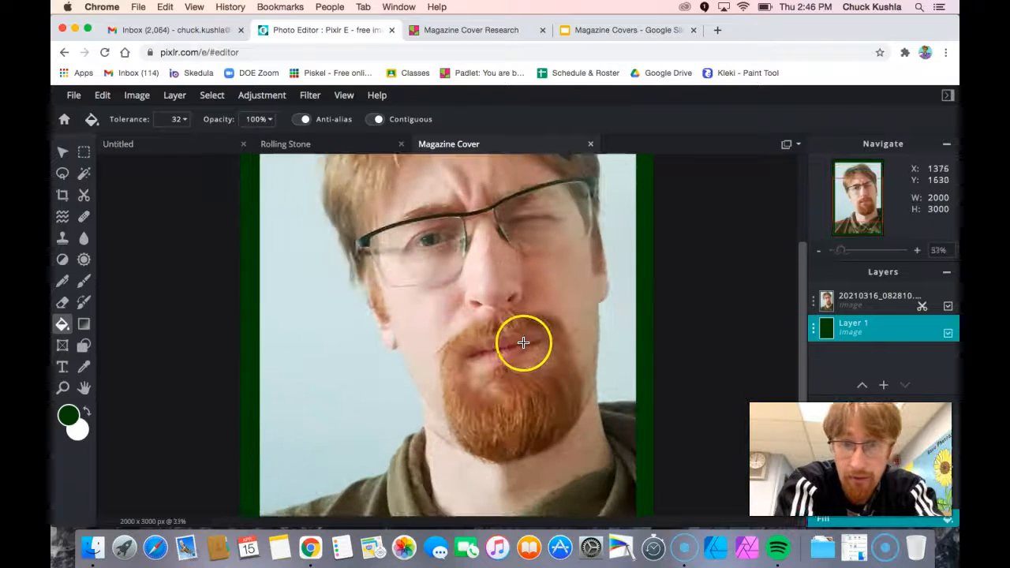
scroll(552, 304, "down", 3)
scroll(545, 320, "up", 3)
scroll(544, 320, "up", 1)
left_click_drag(513, 282, 427, 273)
left_click_drag(426, 367, 421, 280)
left_click_drag(429, 385, 419, 335)
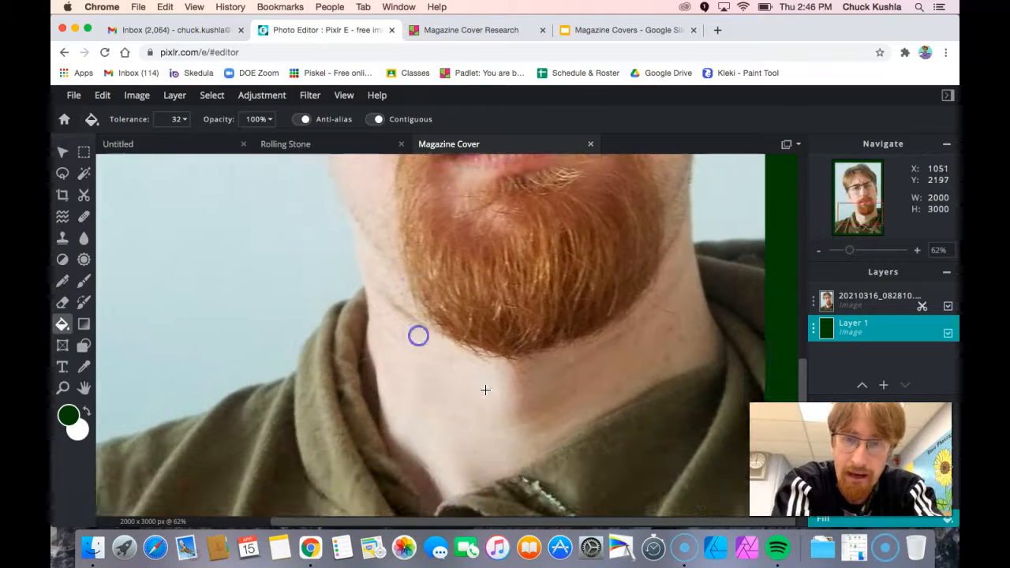
scroll(655, 379, "up", 5)
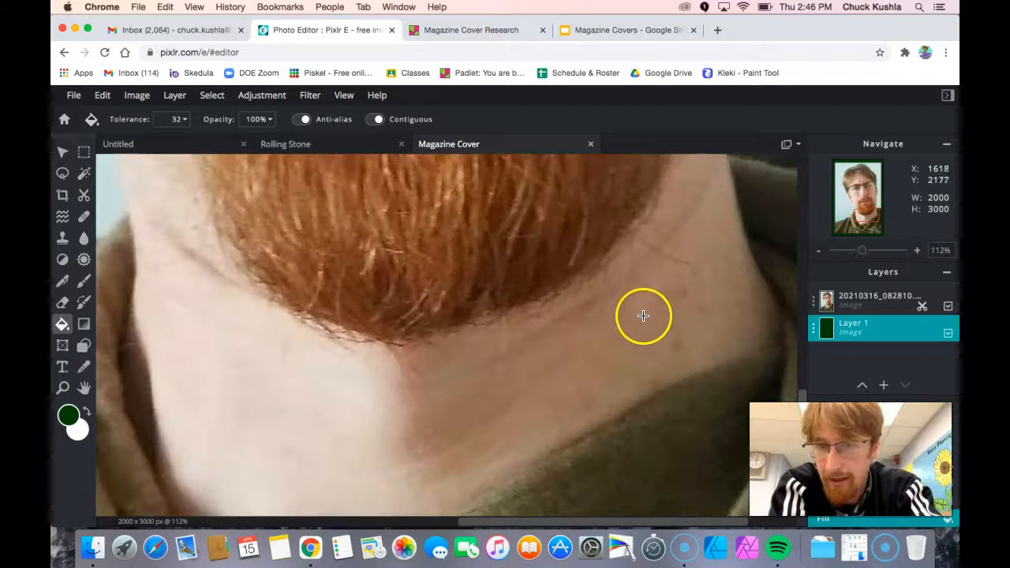
left_click_drag(636, 325, 633, 338)
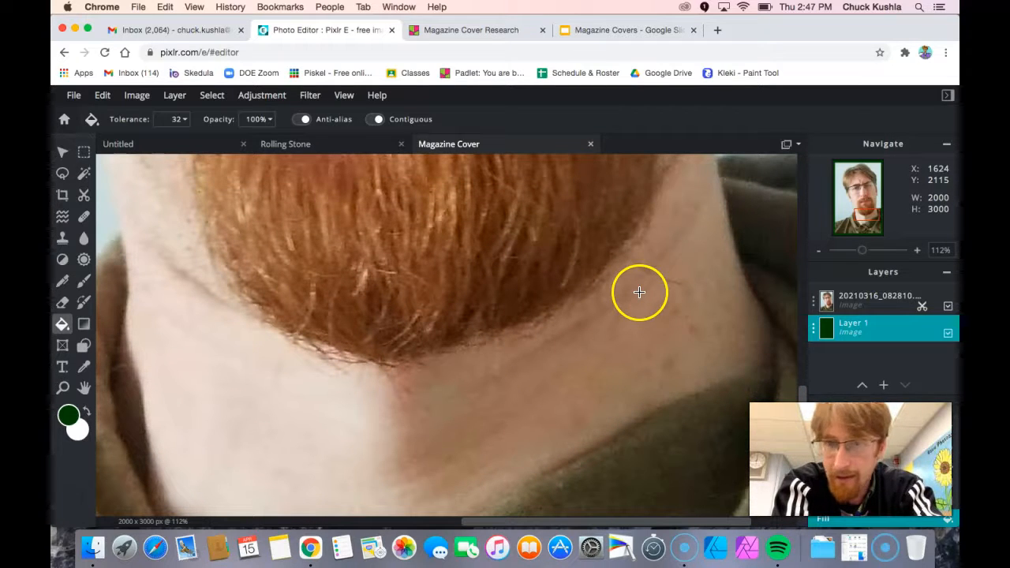
left_click(84, 218)
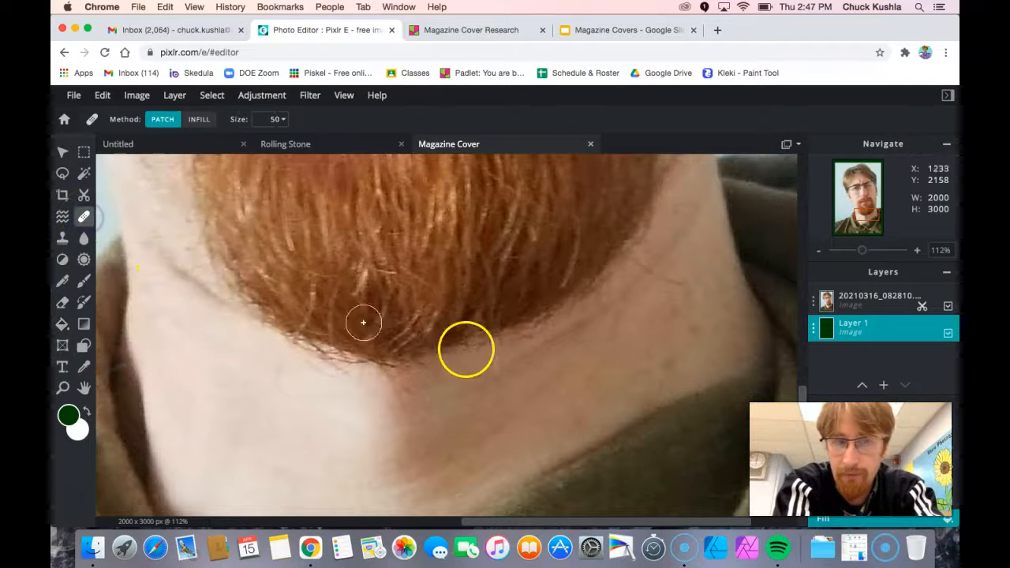
left_click(681, 241)
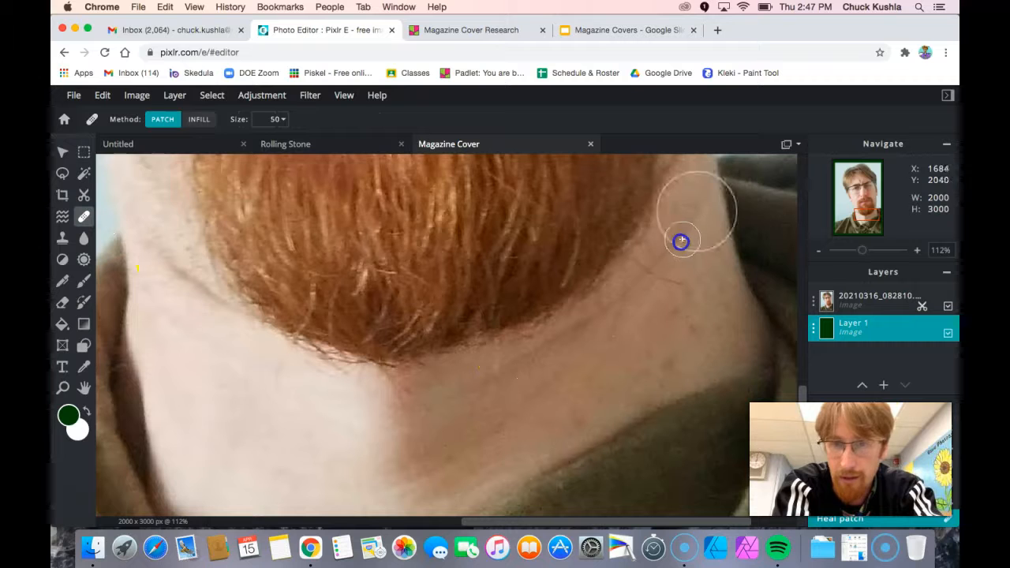
left_click(849, 311)
left_click_drag(692, 221, 638, 280)
left_click_drag(682, 243, 663, 259)
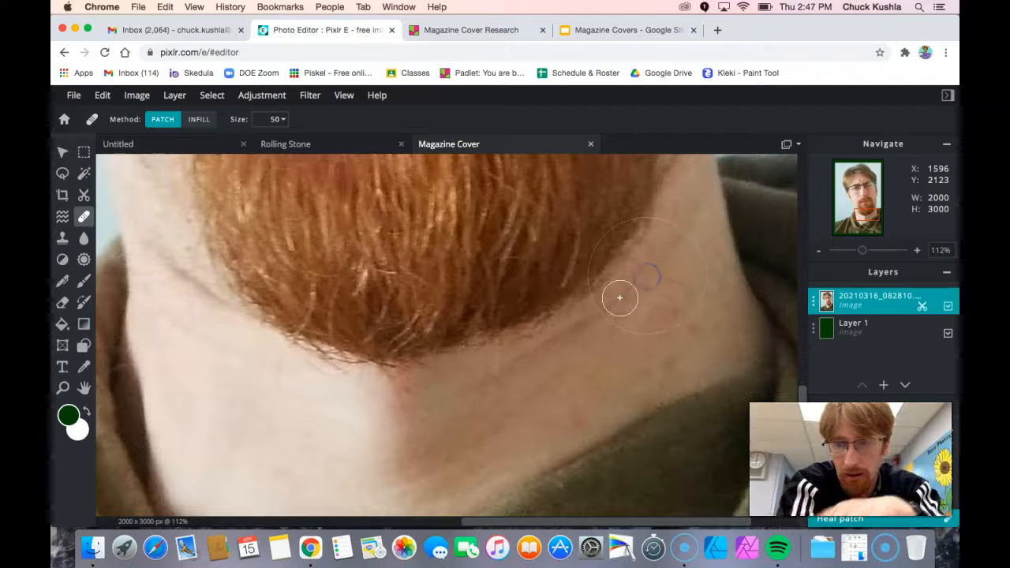
Patch the remaining red spots, stray hair and small moles on the shaded side of the neck
mouse_move(607, 306)
left_mouse_down()
mouse_move(481, 379)
mouse_move(504, 375)
mouse_move(519, 412)
left_mouse_up()
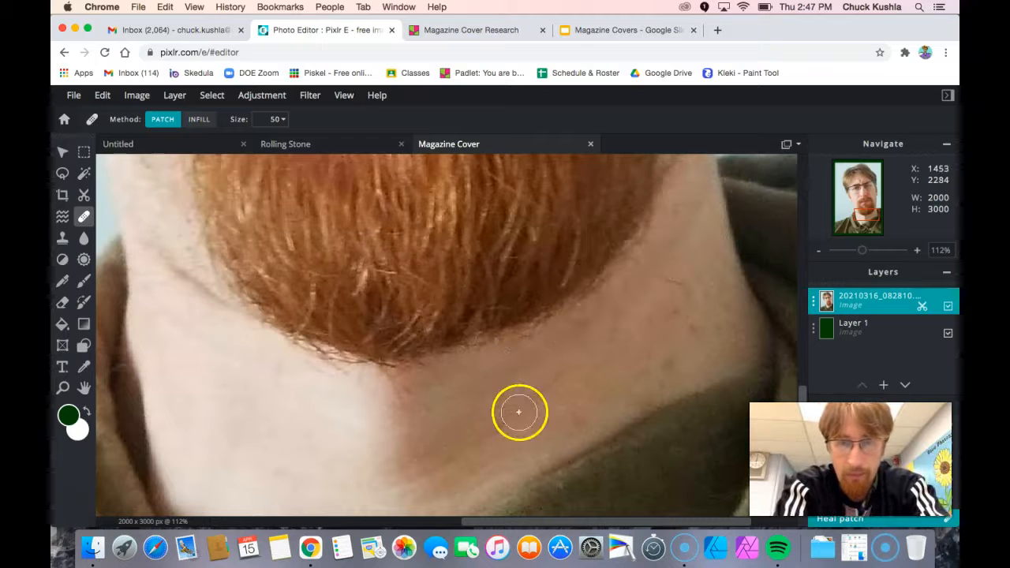
left_click(542, 385)
left_click(565, 376)
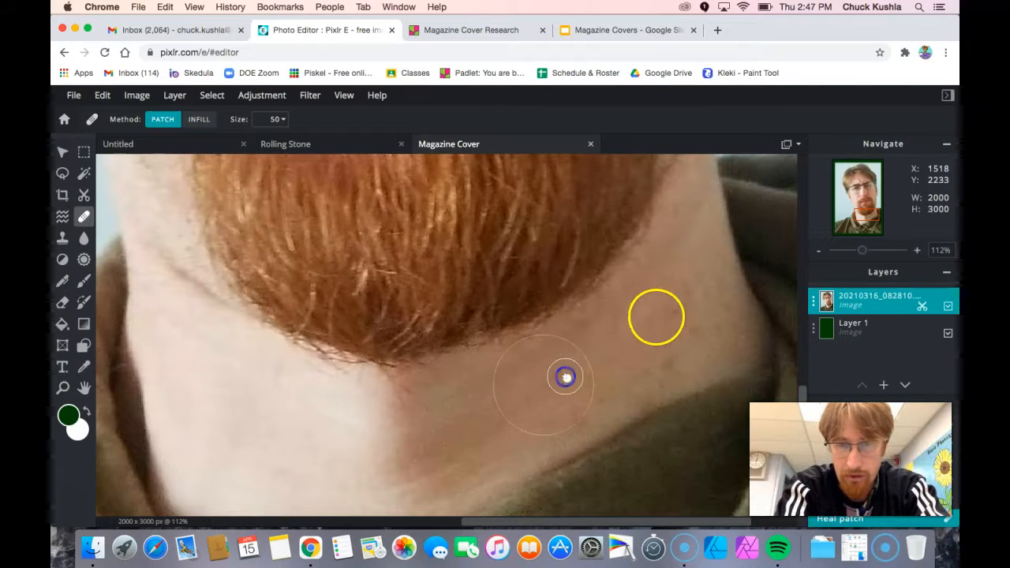
left_click(670, 277)
left_click(683, 282)
left_click(645, 356)
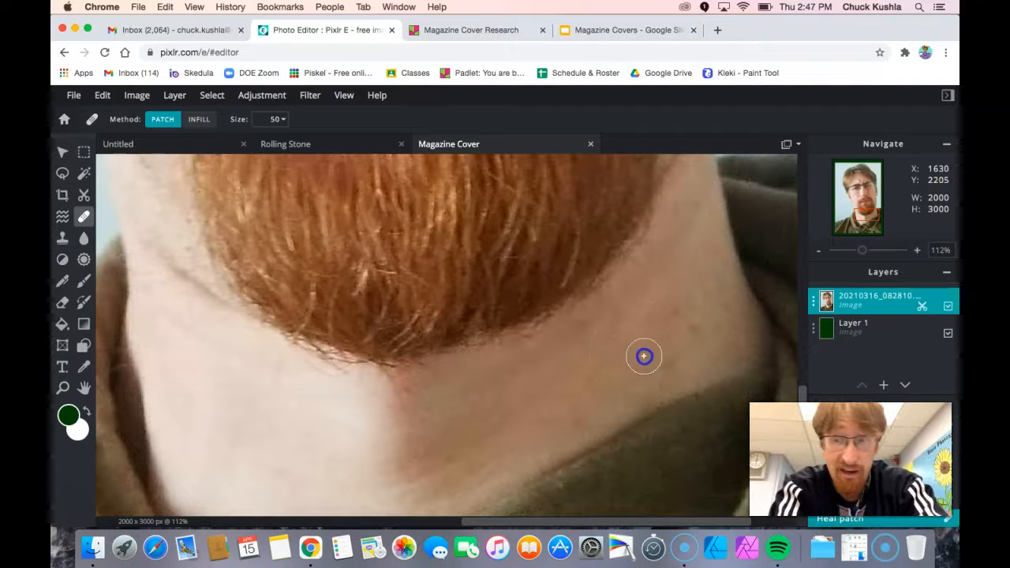
left_click(695, 339)
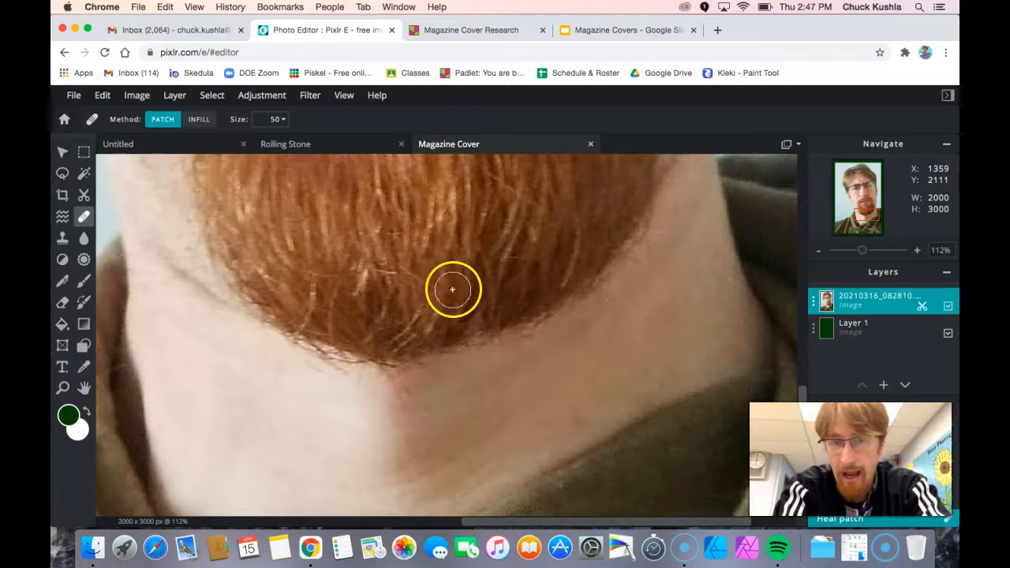
Patch the small marks and stray hairs on the forehead above the open eye's eyebrow with the Heal tool
left_click_drag(455, 291, 476, 359)
left_click_drag(476, 268, 489, 421)
left_click_drag(492, 309, 498, 436)
left_click_drag(527, 328, 409, 433)
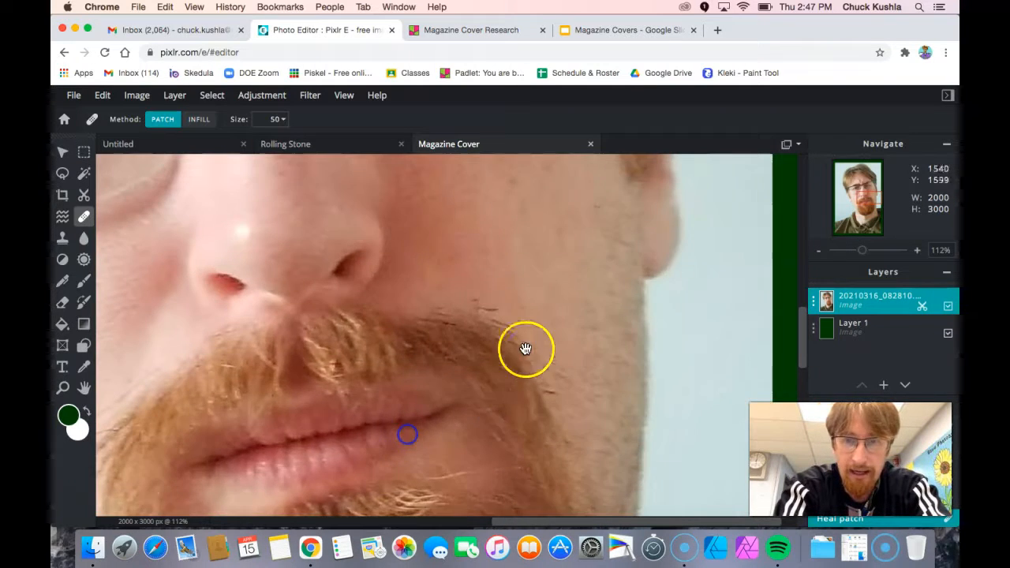
left_click_drag(519, 348, 500, 394)
mouse_move(470, 340)
left_mouse_down()
mouse_move(468, 387)
mouse_move(360, 315)
mouse_move(423, 394)
mouse_move(366, 299)
mouse_move(412, 397)
mouse_move(393, 311)
mouse_move(389, 353)
left_mouse_up()
left_click_drag(366, 288, 477, 265)
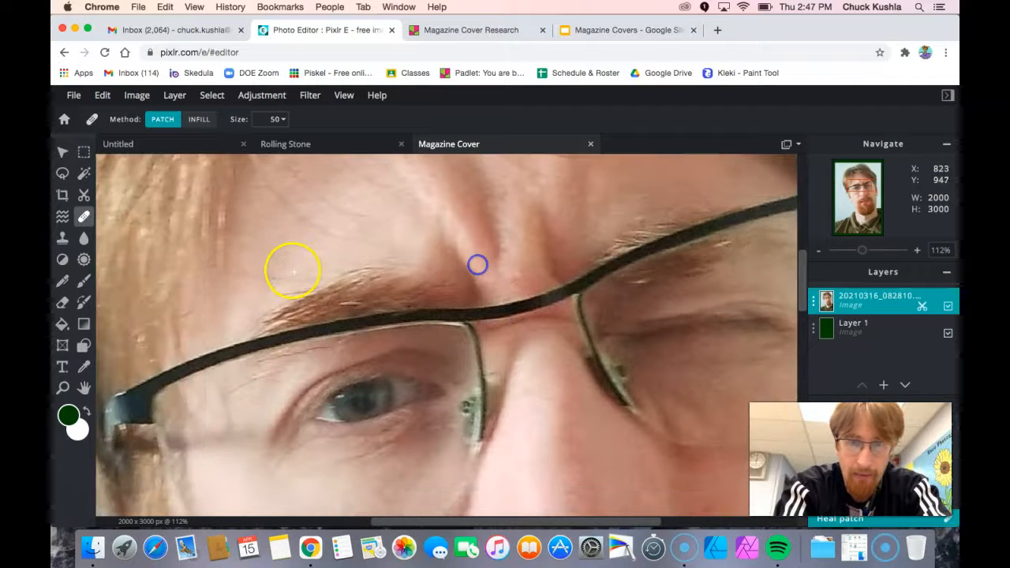
left_click_drag(258, 273, 276, 275)
left_click(324, 209)
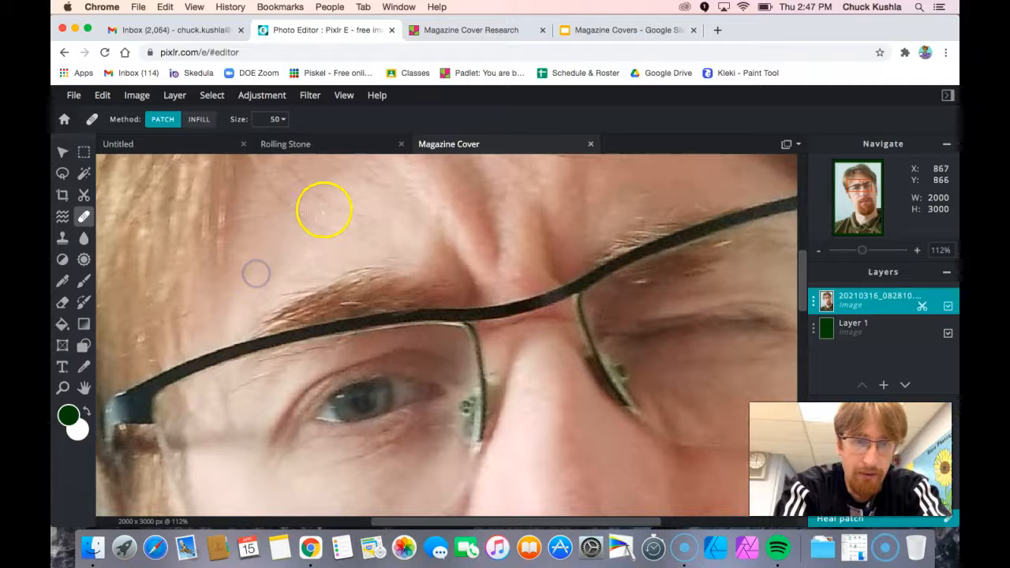
Patch away the stray hair strands crossing the middle of the forehead above the frown lines
left_click_drag(334, 240, 426, 320)
left_click_drag(531, 285, 394, 366)
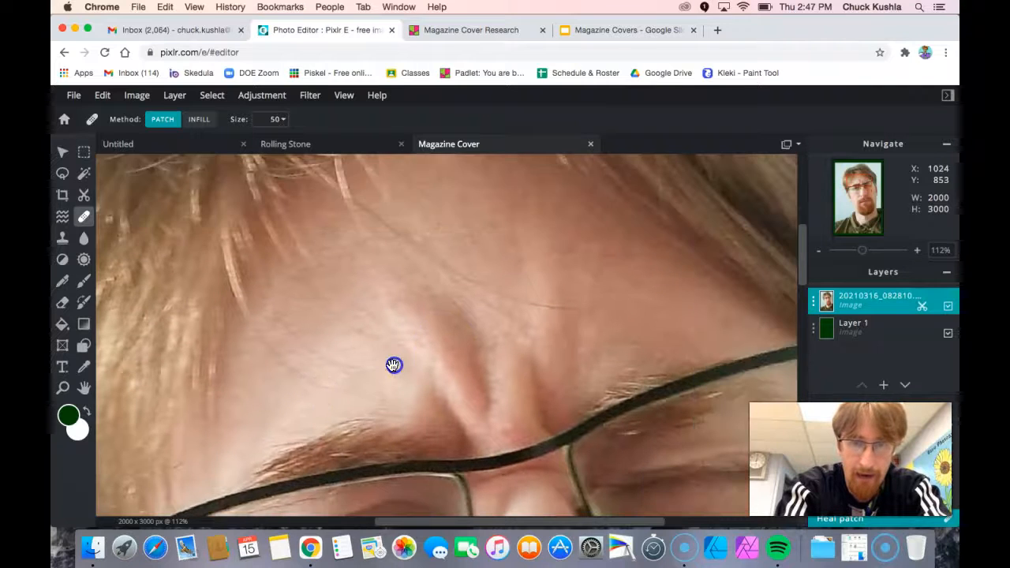
left_click_drag(511, 311, 496, 309)
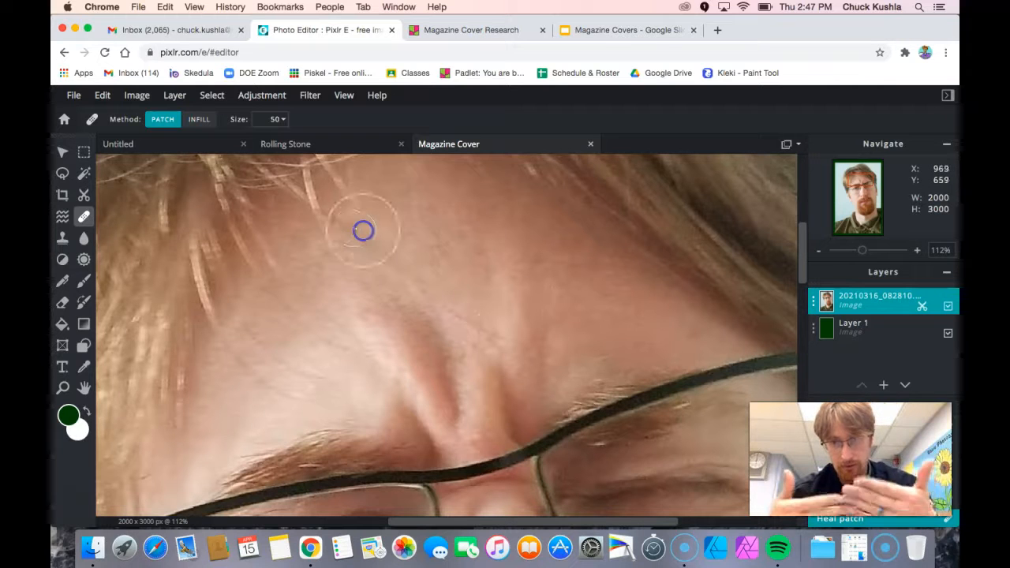
left_click(456, 320)
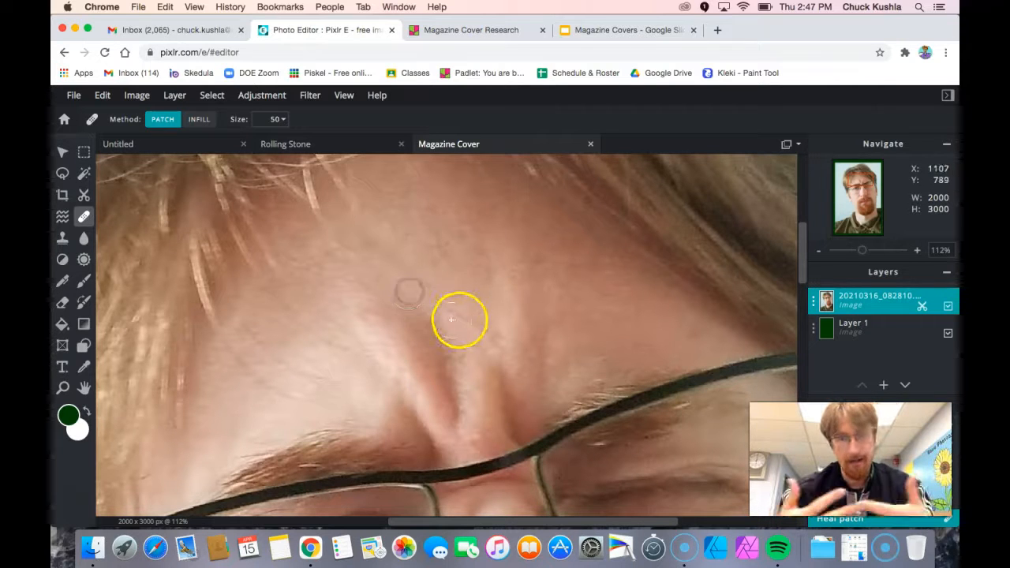
Patch away the wisps of hair sticking out against the pale background beside the glasses' hinge on the open-eye side
key("space")
mouse_move(475, 381)
left_mouse_down()
mouse_move(430, 253)
mouse_move(415, 238)
left_mouse_up()
left_click_drag(446, 360, 405, 250)
left_click_drag(456, 414, 421, 295)
mouse_move(477, 373)
left_mouse_down()
mouse_move(412, 371)
mouse_move(328, 390)
mouse_move(348, 355)
left_mouse_up()
left_click(435, 338)
mouse_move(450, 324)
left_mouse_down()
mouse_move(548, 365)
mouse_move(592, 323)
mouse_move(560, 299)
left_mouse_up()
left_click_drag(352, 360, 437, 433)
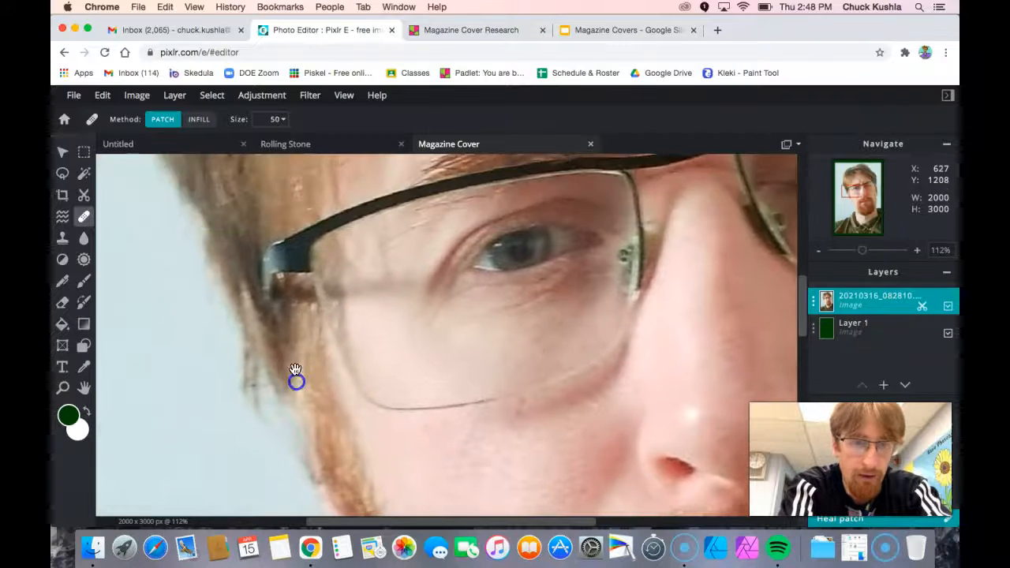
left_click_drag(295, 378, 281, 462)
left_click_drag(266, 401, 321, 318)
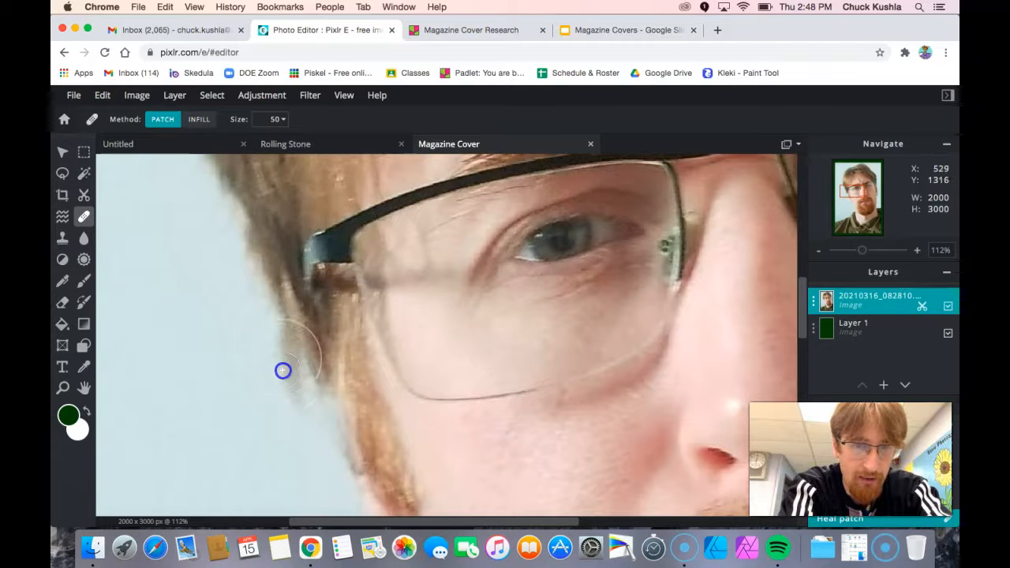
left_click_drag(286, 402, 286, 410)
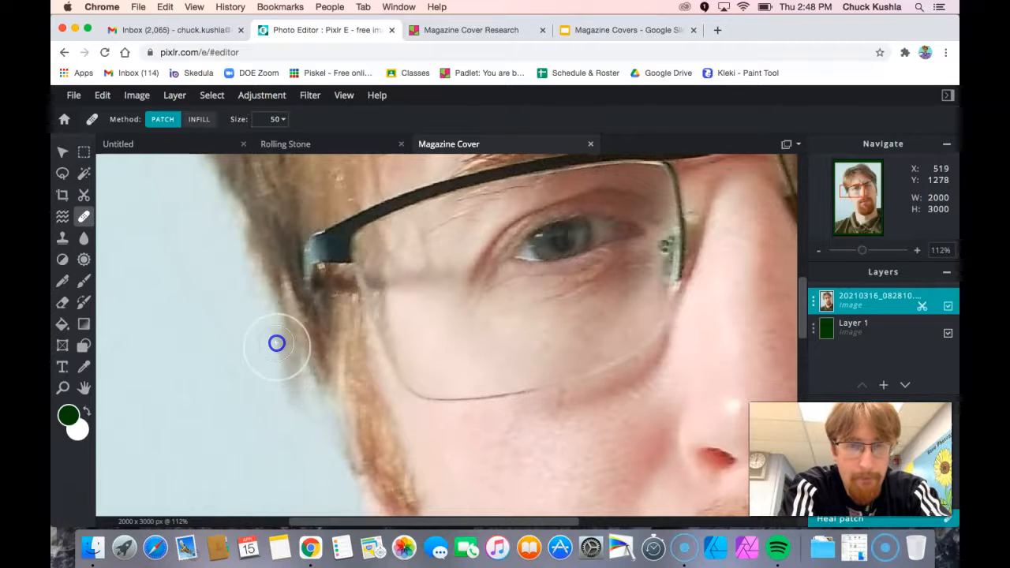
Download the whole cover as a JPG named Magazine Cover at high quality, 90%
scroll(237, 311, "up", 5)
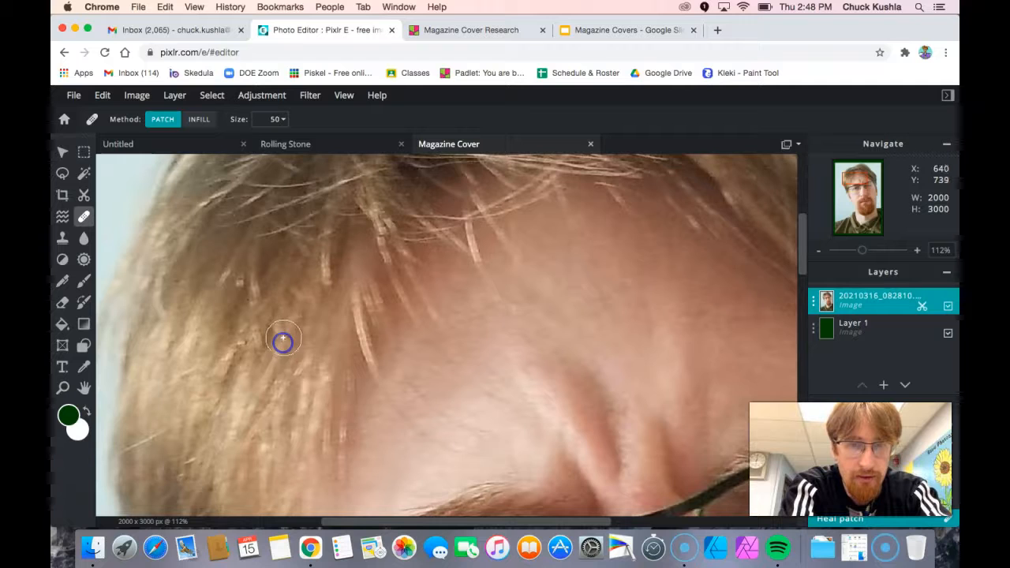
scroll(333, 361, "down", 10)
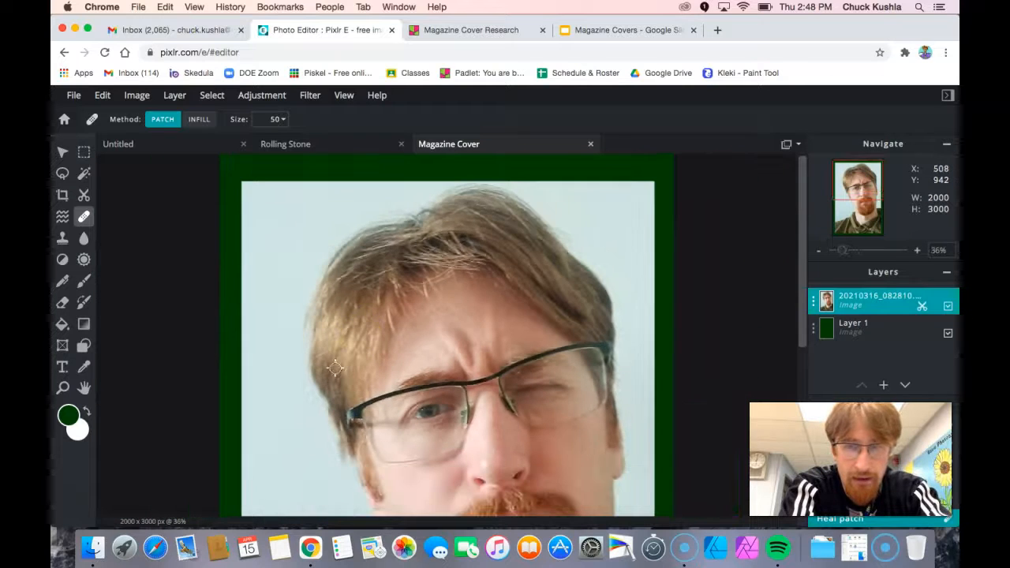
left_click_drag(399, 403, 401, 373)
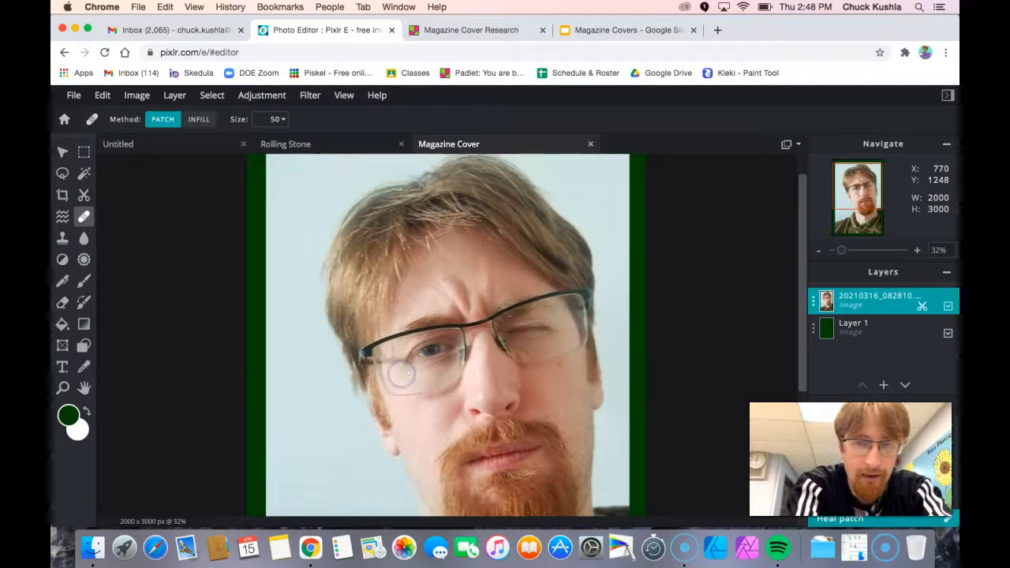
scroll(336, 418, "down", 5)
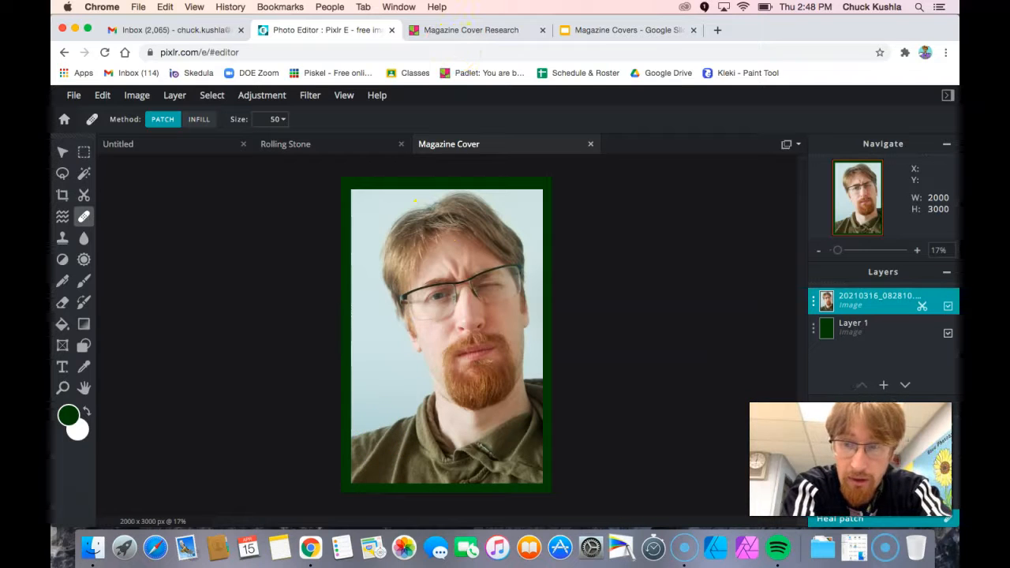
left_click(72, 94)
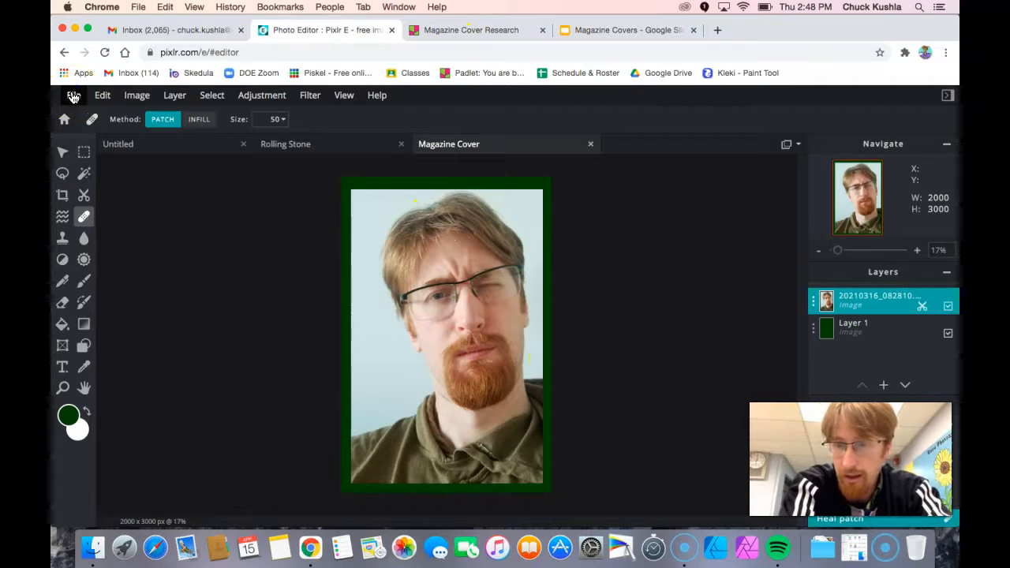
left_click(73, 94)
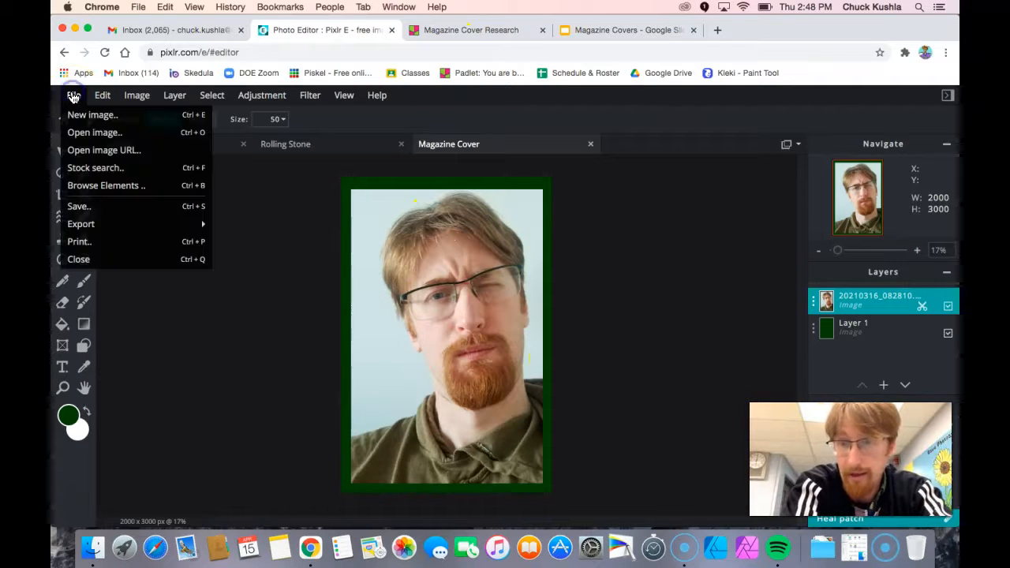
left_click(117, 209)
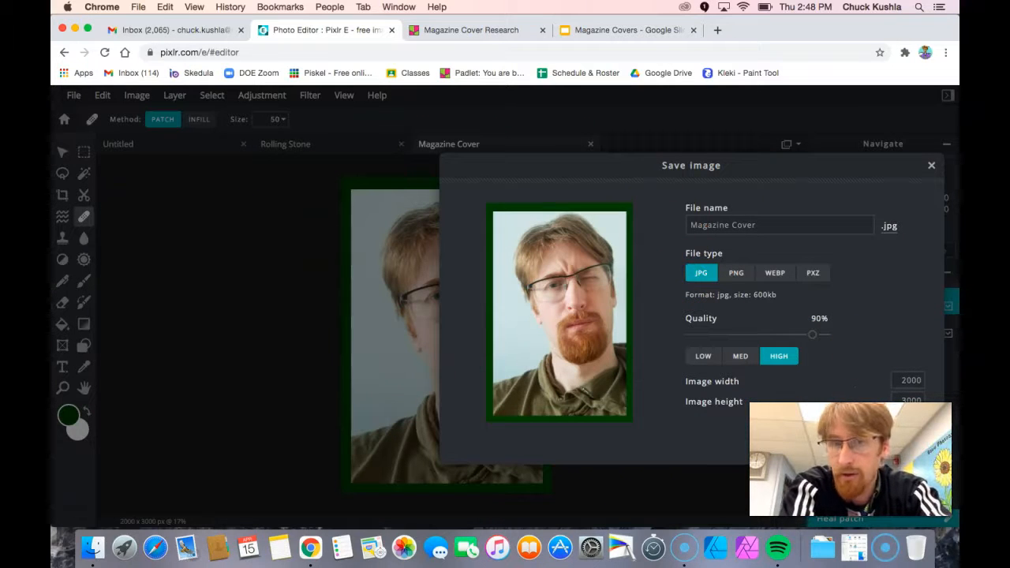
left_click_drag(828, 164, 731, 95)
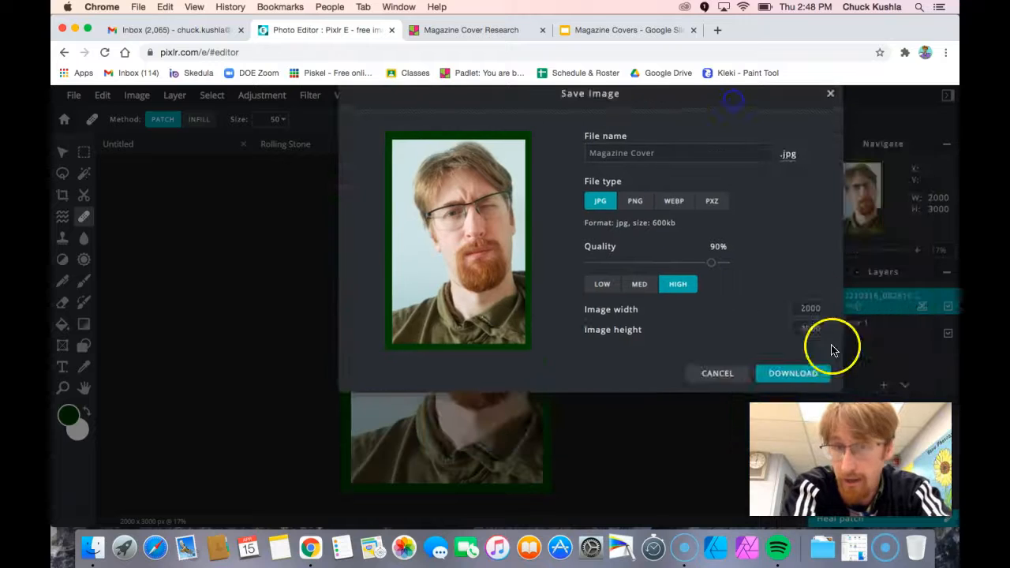
left_click(791, 376)
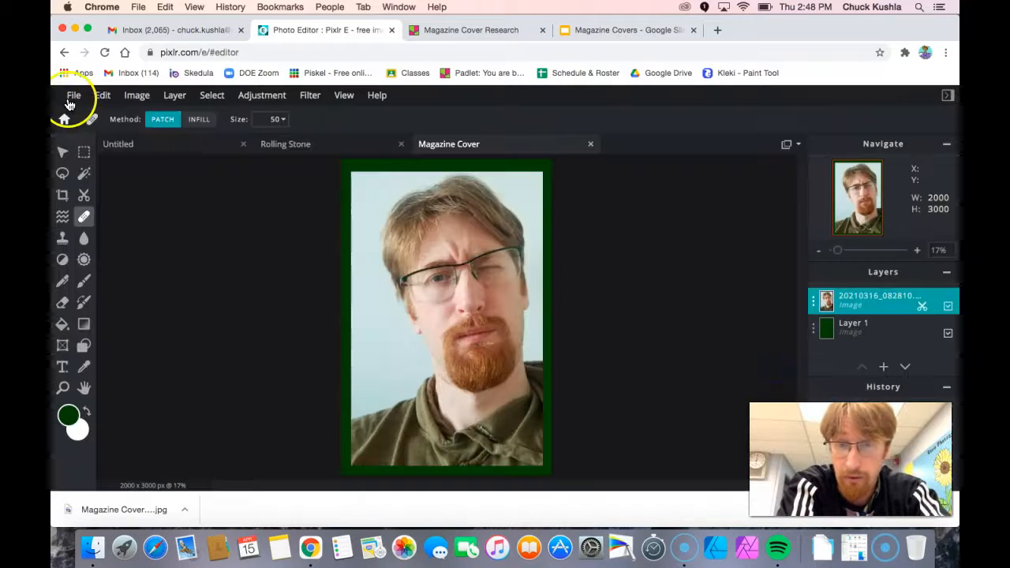
Download the layered project as well, in PXZ format under the name Magazine Cover, and close the save dialog
left_click(74, 94)
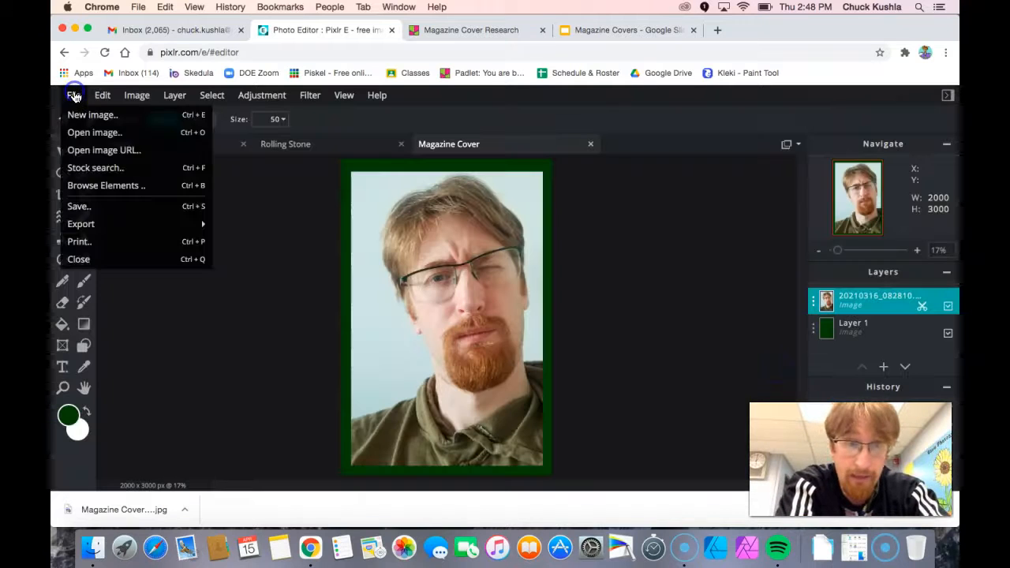
left_click(100, 207)
left_click(712, 212)
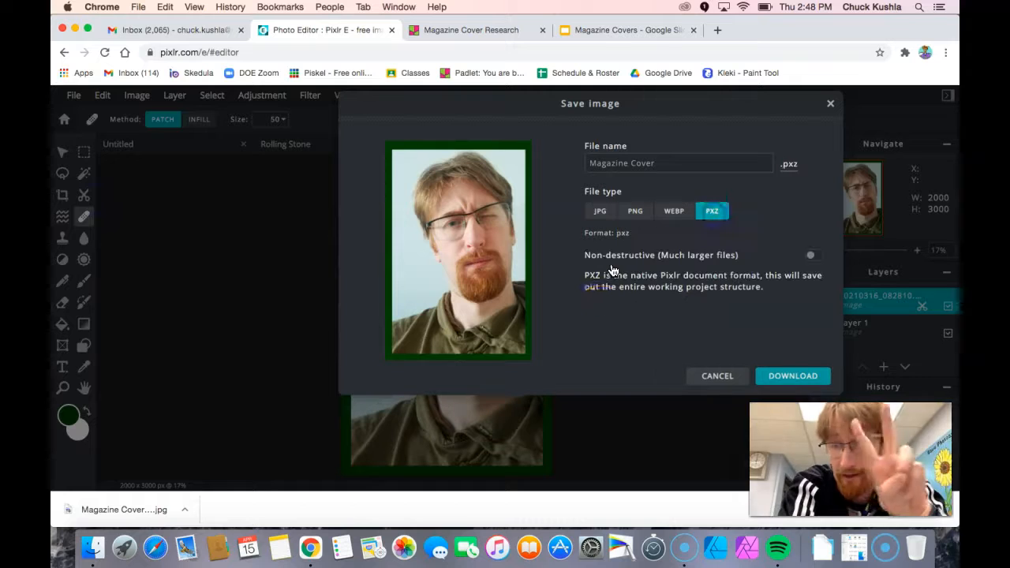
left_click(793, 377)
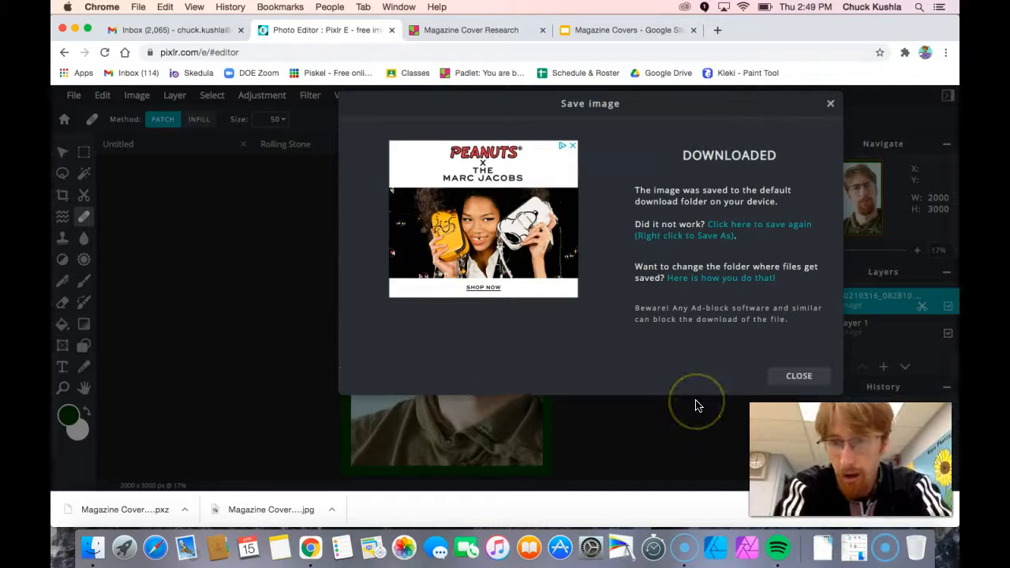
left_click(798, 375)
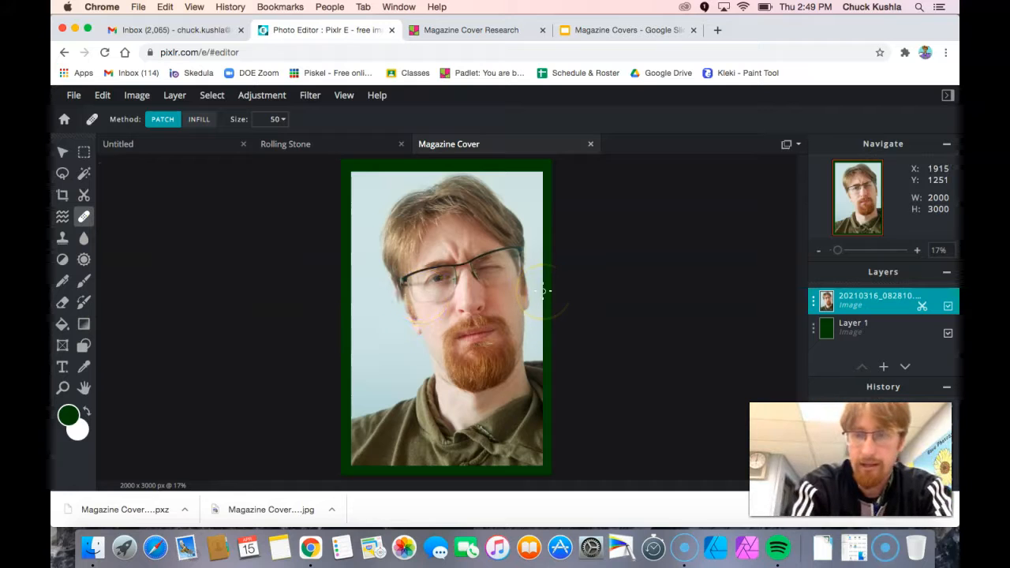
left_click(68, 507)
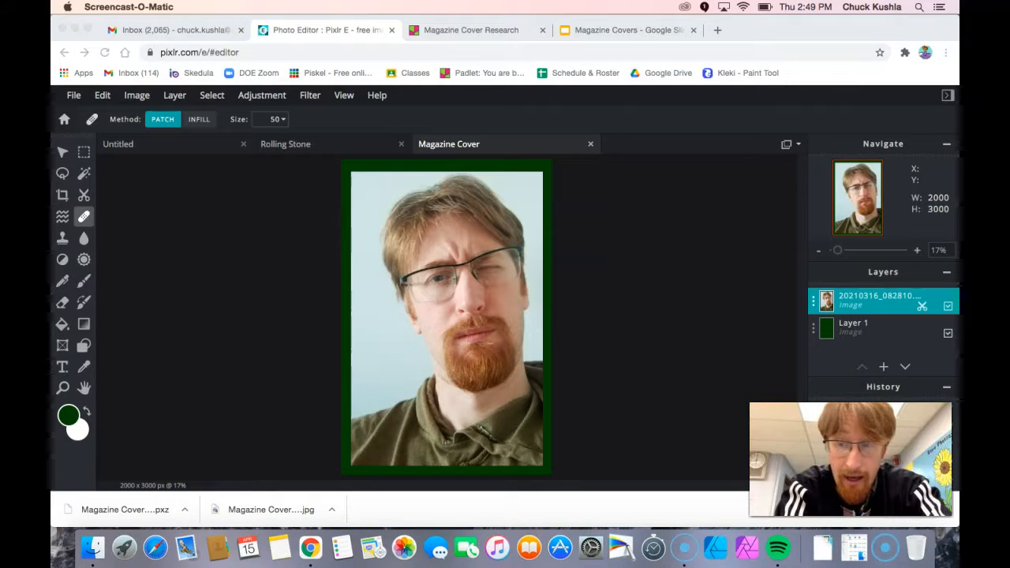